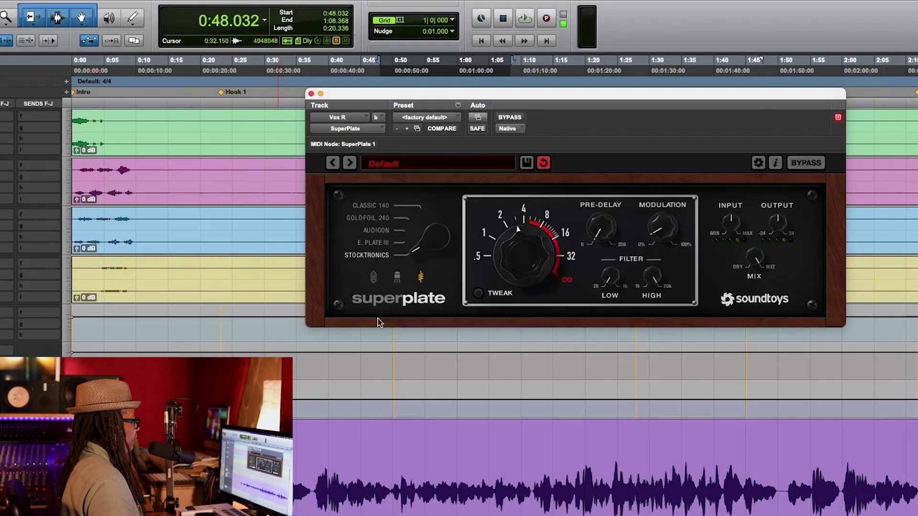
Audition the tube and solid-state input styles and step the plate model up to Classic 140.
click(374, 281)
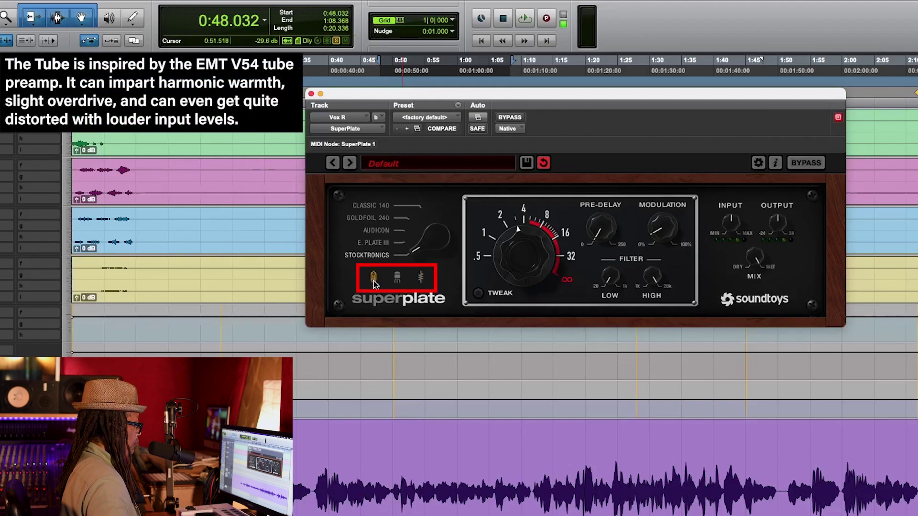
click(396, 282)
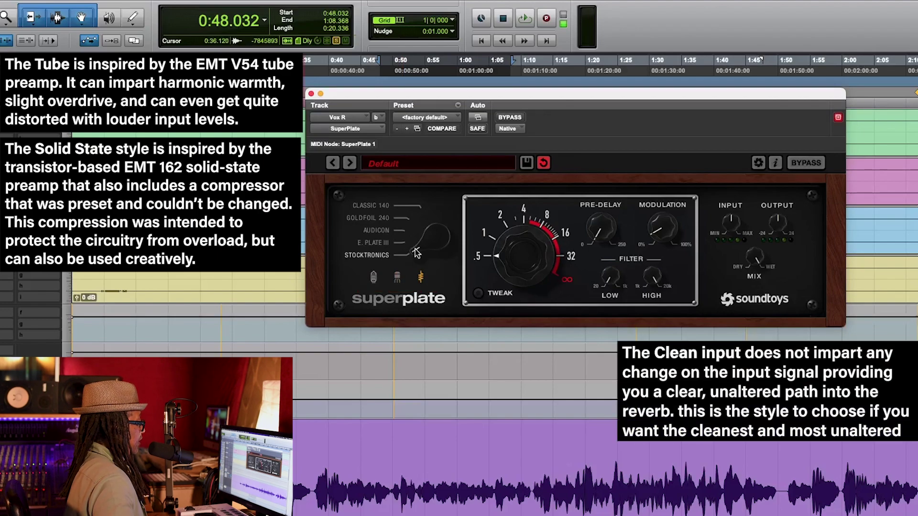
drag(416, 252, 428, 185)
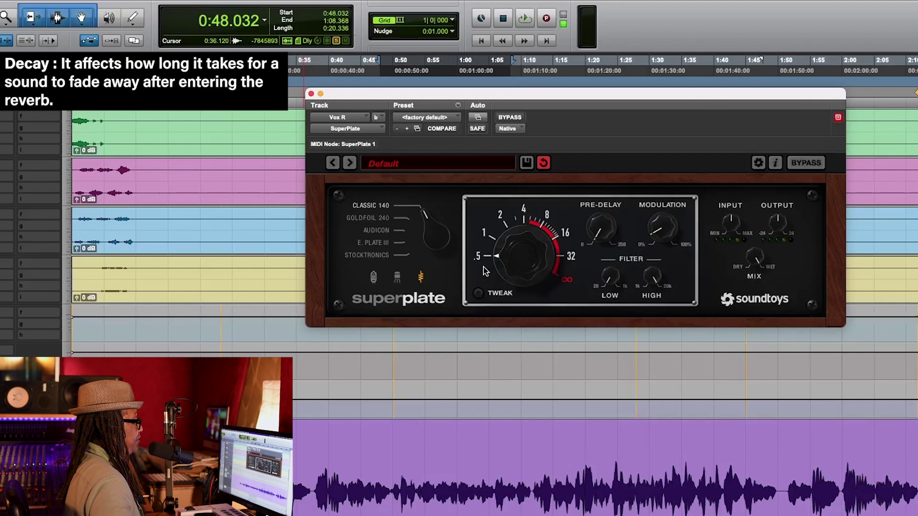
During playback, sweep SuperPlate's decay from 0.5 through 1, 4 and 8 to infinity, then stop.
drag(518, 237, 504, 260)
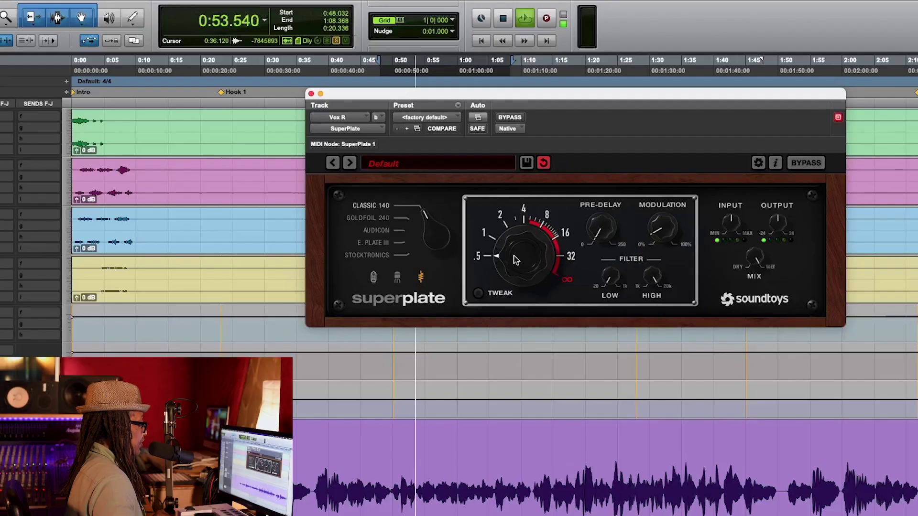
drag(517, 255, 515, 246)
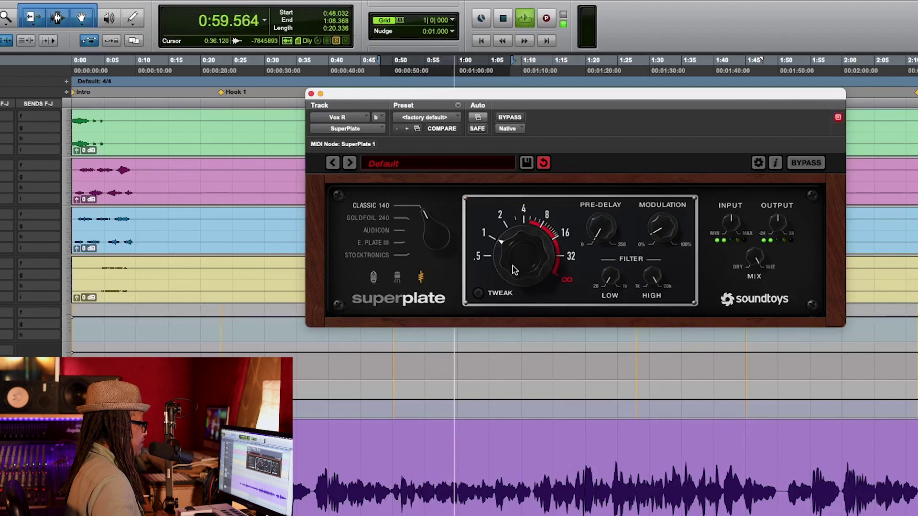
drag(512, 266, 517, 257)
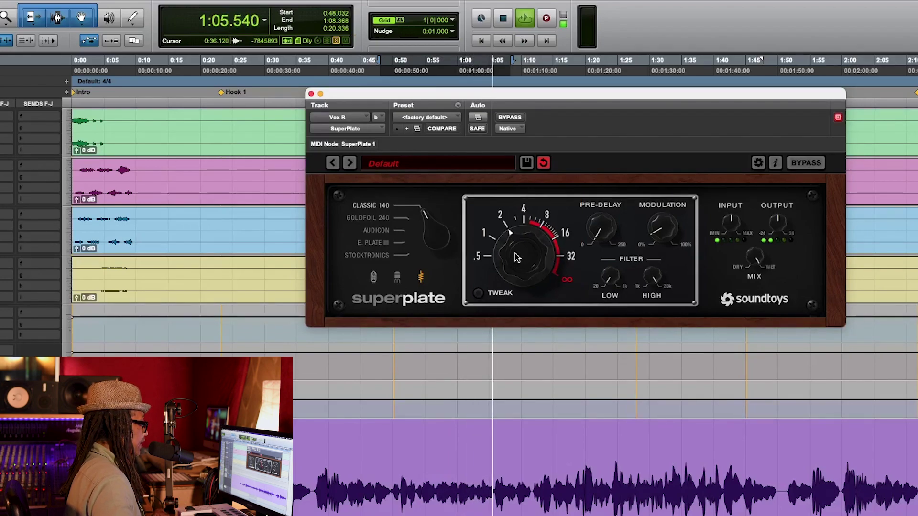
drag(516, 257, 524, 242)
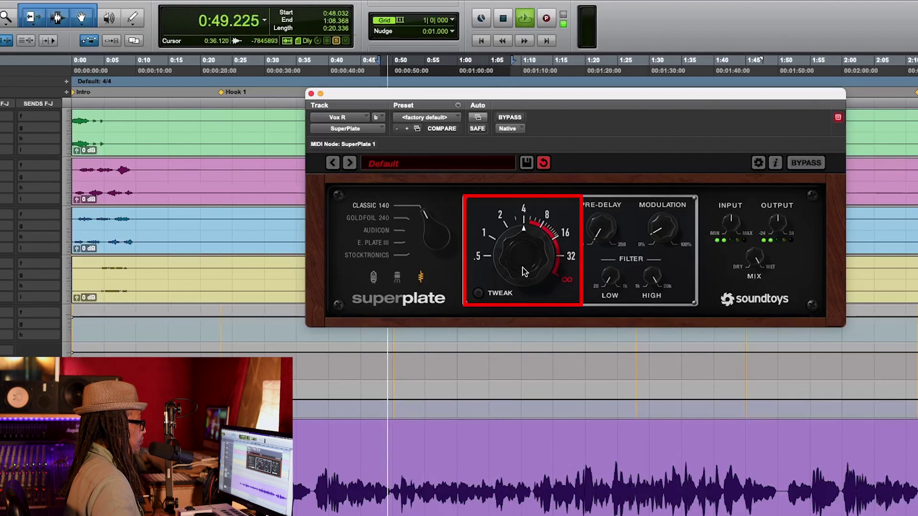
drag(524, 270, 549, 233)
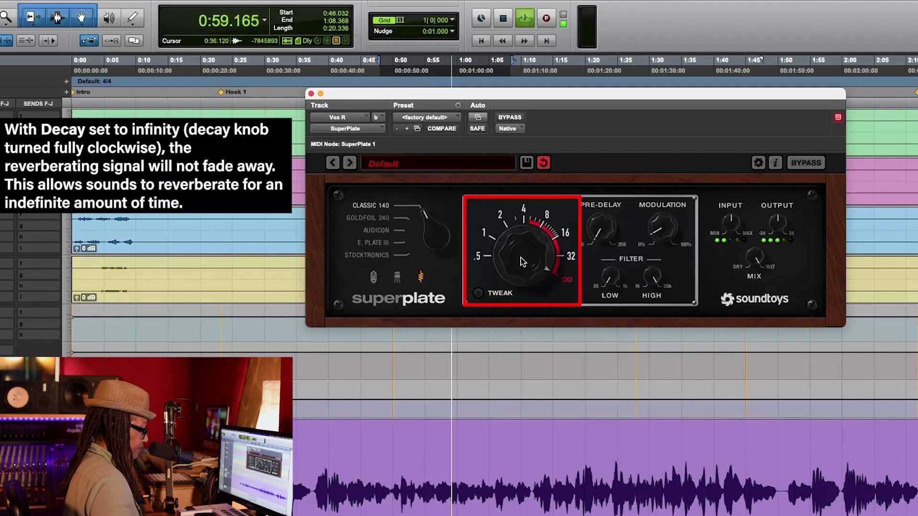
key(space)
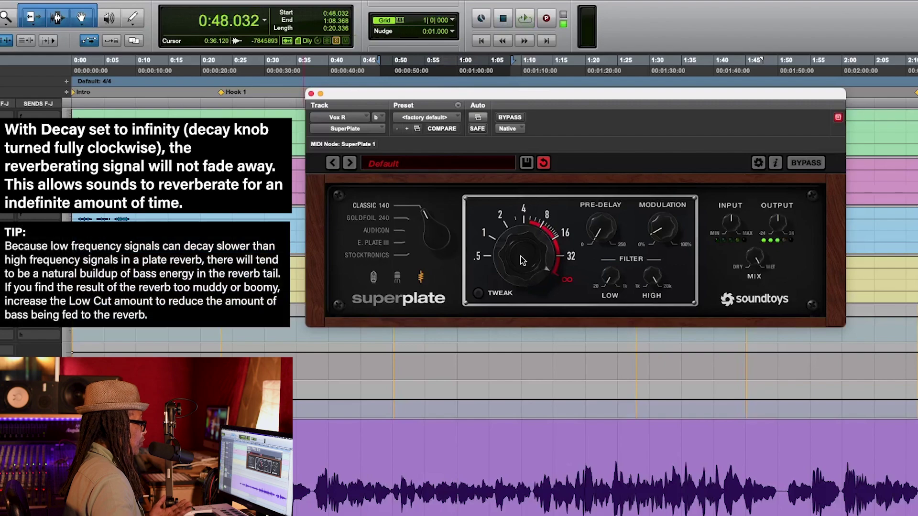
Bring the decay down to 0.5, up to about 2, then settle it near 1.
drag(520, 265, 487, 341)
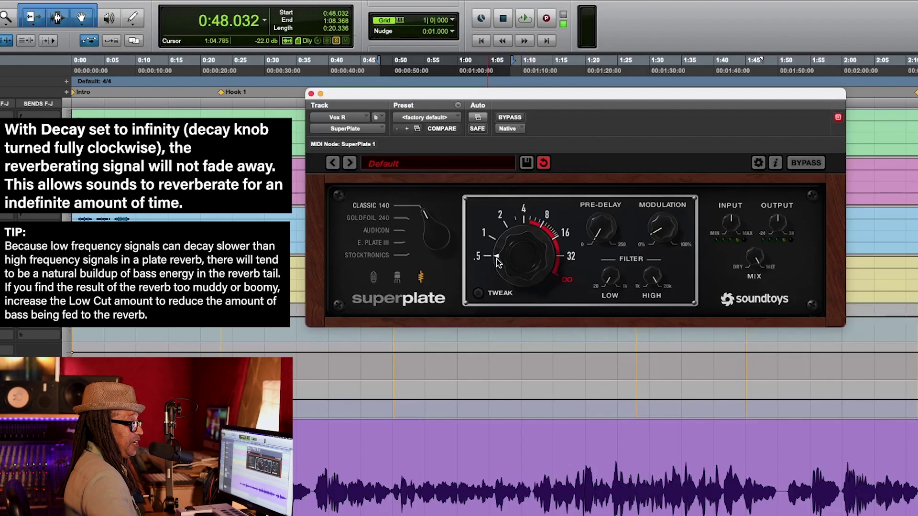
drag(503, 256, 515, 228)
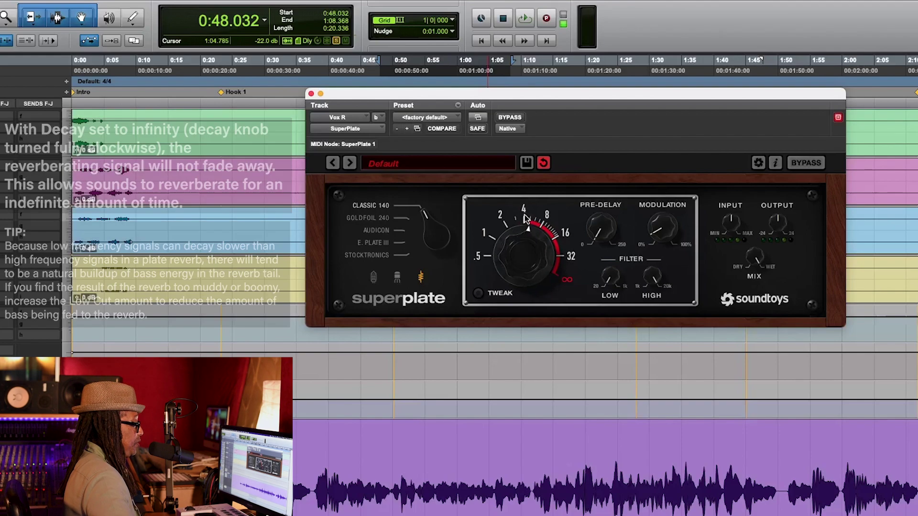
drag(517, 240, 515, 254)
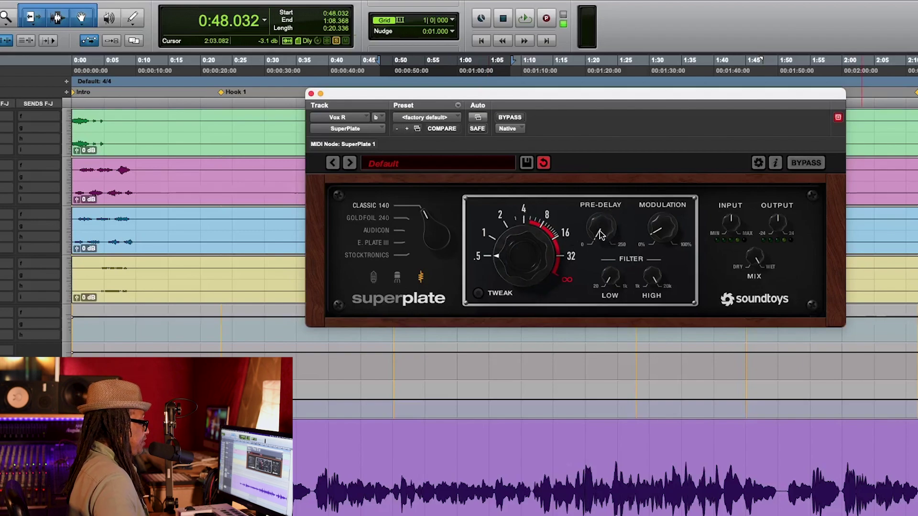
Sweep pre-delay from 0 toward 250 ms, settle it short, and raise the low-cut filter slightly.
drag(598, 226, 593, 235)
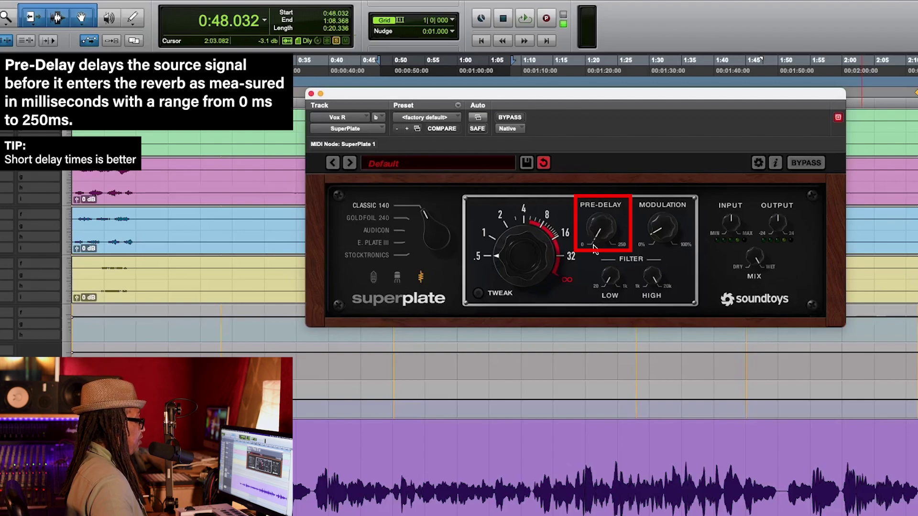
drag(594, 248, 658, 176)
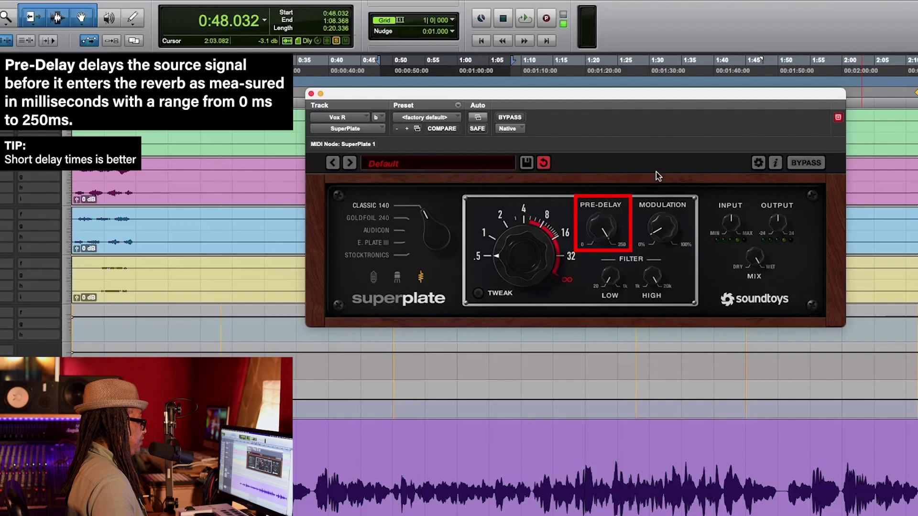
drag(601, 226, 601, 249)
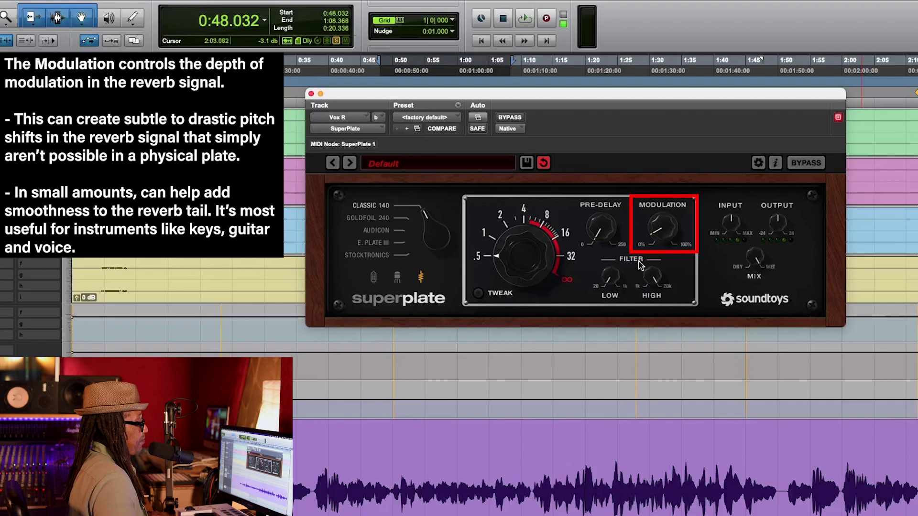
drag(607, 286, 616, 258)
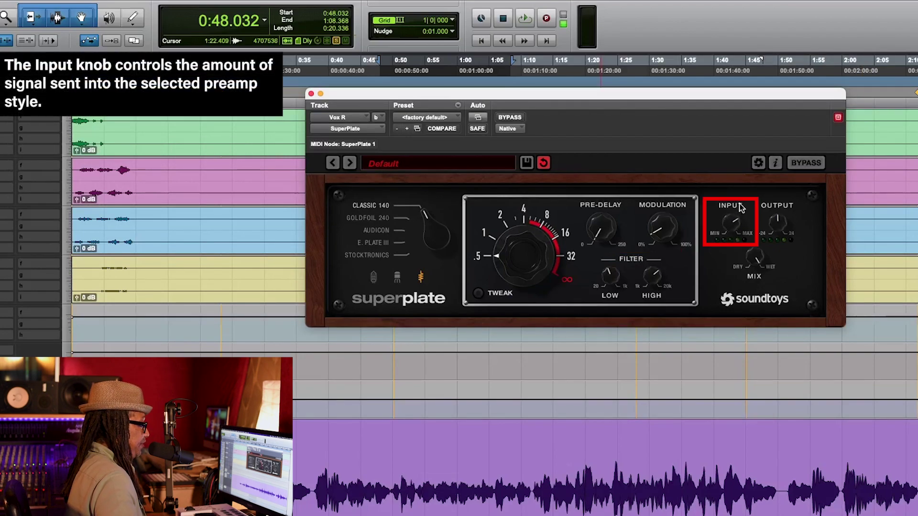
Drive the Input knob toward MAX, adjust the Output level, and blend Mix from Dry toward Wet.
drag(735, 225, 735, 228)
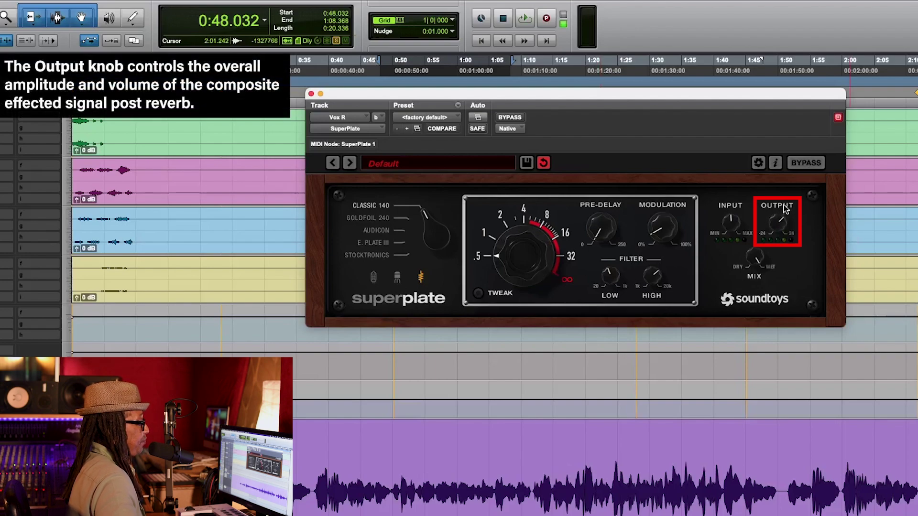
mouse_move(785, 210)
mouse_down()
mouse_move(794, 196)
mouse_move(783, 221)
mouse_up()
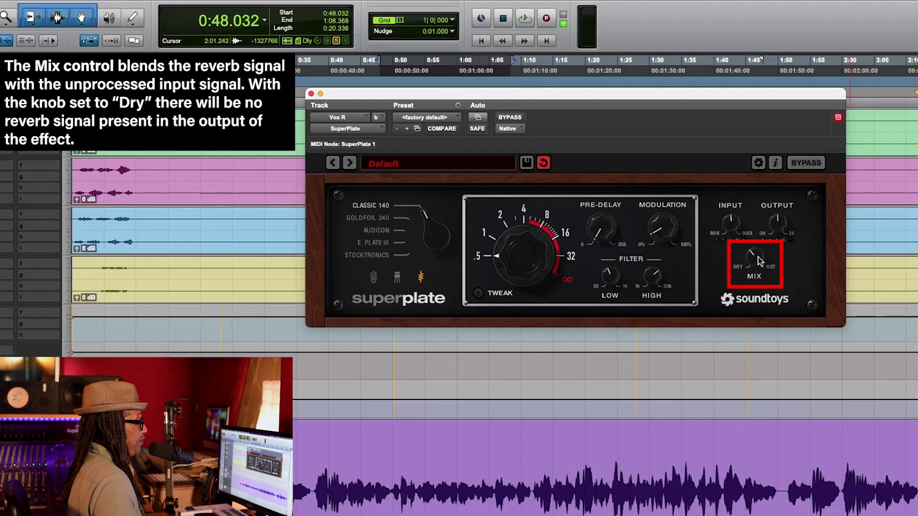
drag(758, 265, 780, 218)
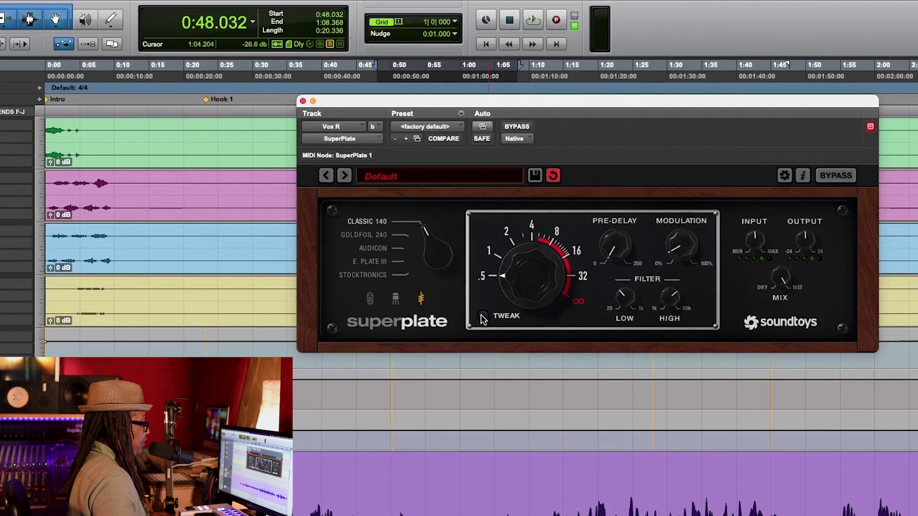
Reveal SuperPlate's additional controls and move the low-cut and high-cut filter points inward.
click(483, 317)
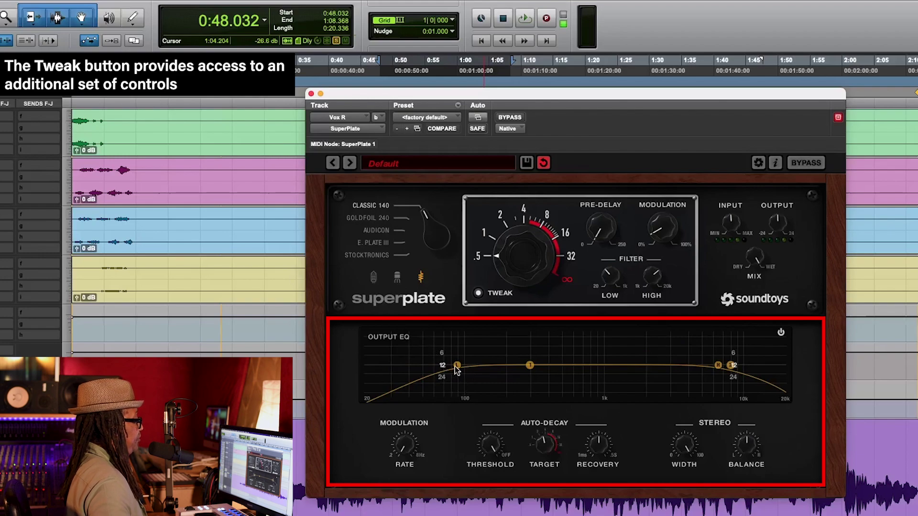
drag(613, 278, 584, 337)
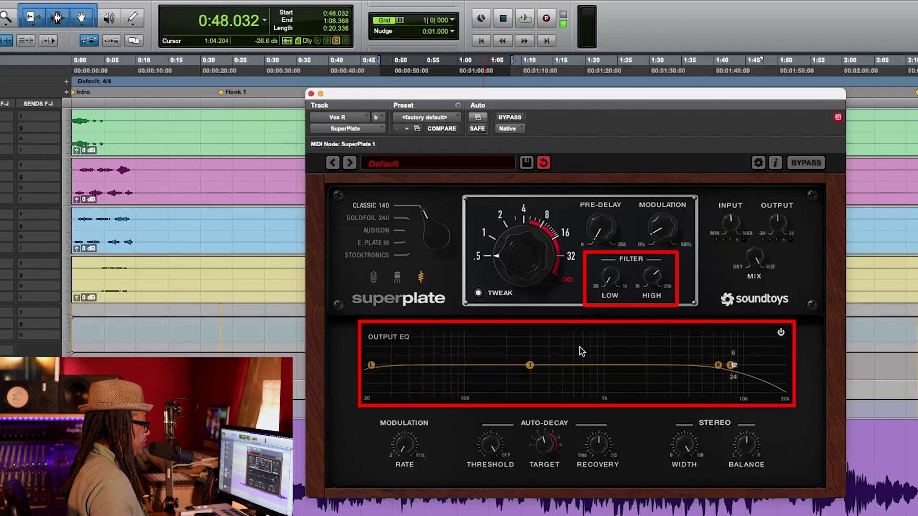
drag(660, 284, 690, 254)
drag(372, 365, 454, 369)
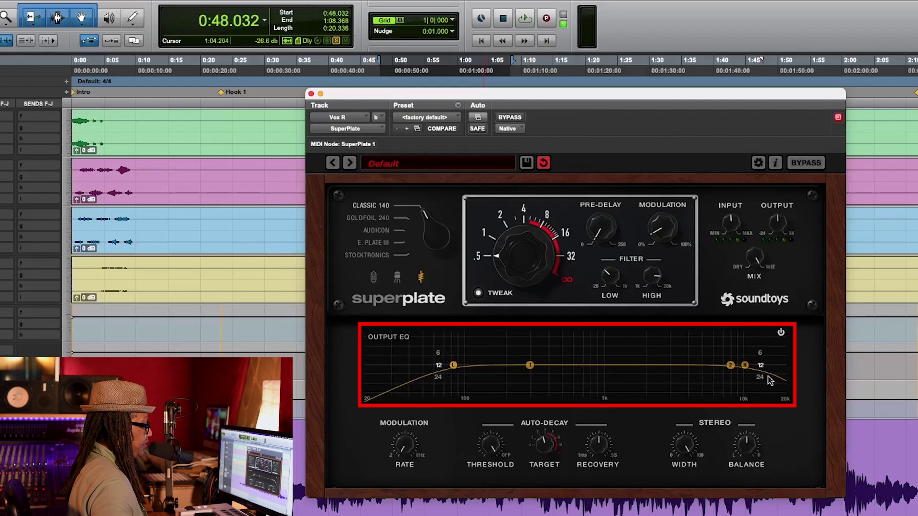
drag(762, 366, 752, 365)
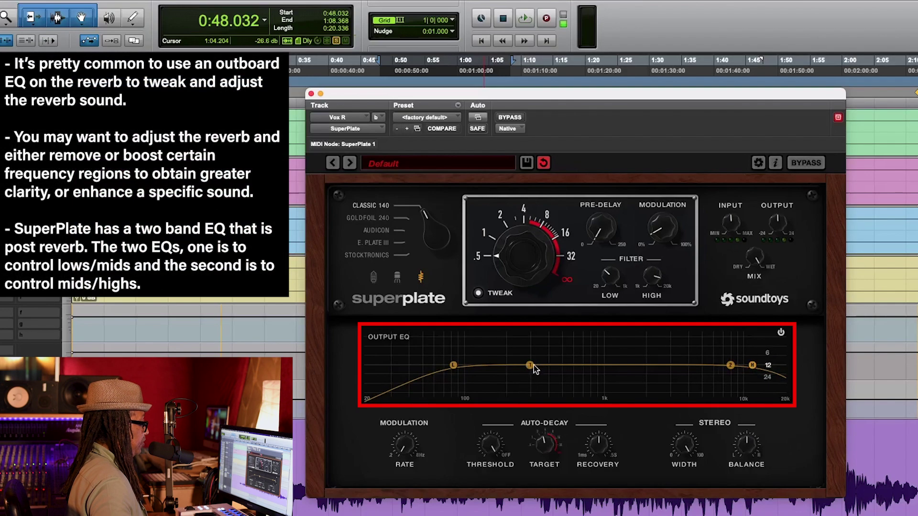
Shape output EQ band 1 into a dip near 200 Hz and band 2 into a boost near 3 kHz.
mouse_move(529, 367)
mouse_down()
mouse_move(515, 383)
mouse_move(419, 390)
mouse_move(535, 379)
mouse_up()
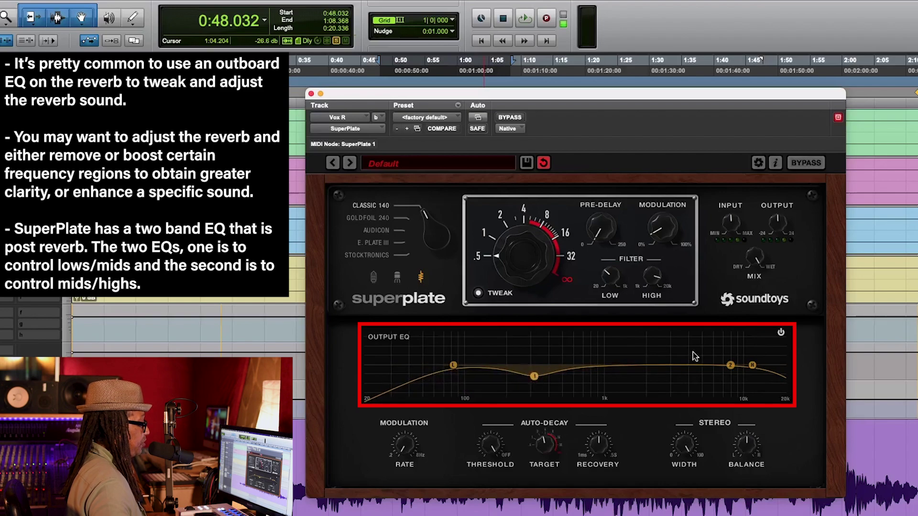
drag(730, 368, 689, 347)
mouse_move(535, 376)
mouse_down()
mouse_move(529, 349)
mouse_move(526, 378)
mouse_up()
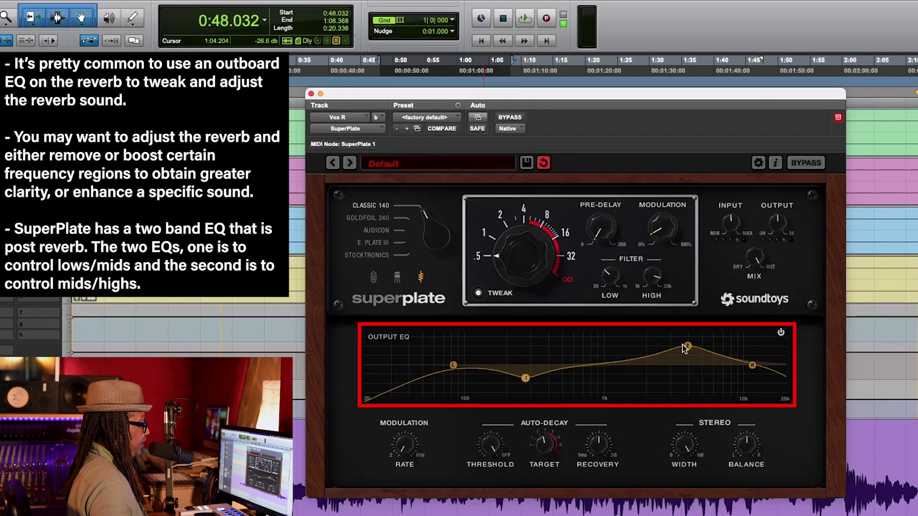
drag(688, 348, 687, 357)
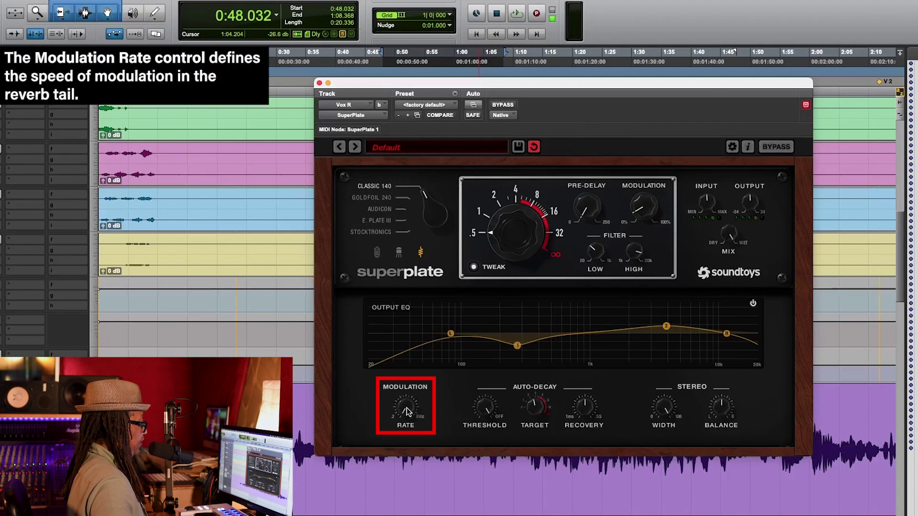
Adjust the reverb's modulation rate and shorten the Auto-Decay recovery time.
drag(411, 403, 402, 428)
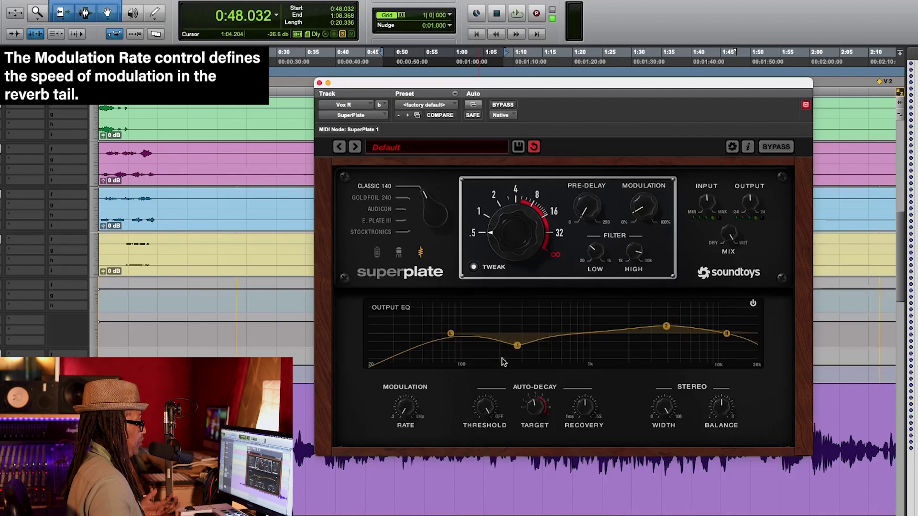
mouse_move(410, 412)
mouse_down()
mouse_move(417, 389)
mouse_move(404, 406)
mouse_up()
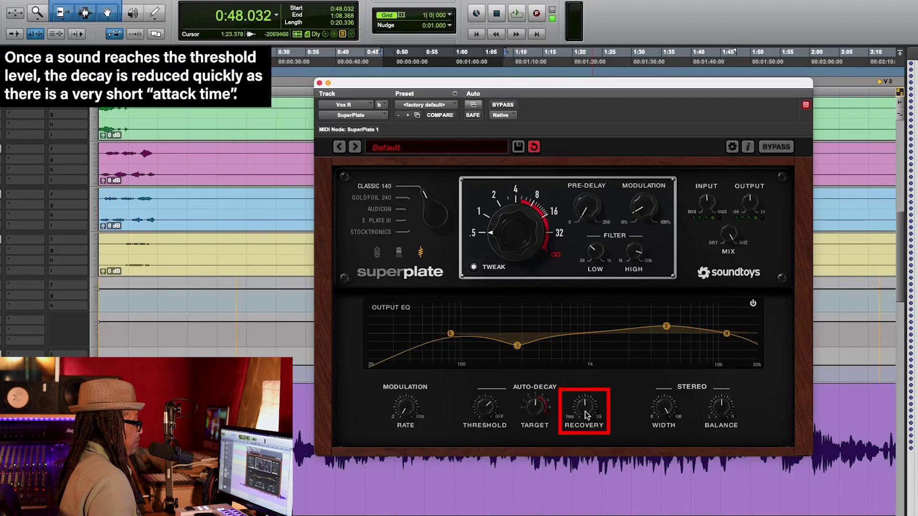
mouse_move(586, 411)
mouse_down()
mouse_move(572, 453)
mouse_move(598, 373)
mouse_move(582, 416)
mouse_up()
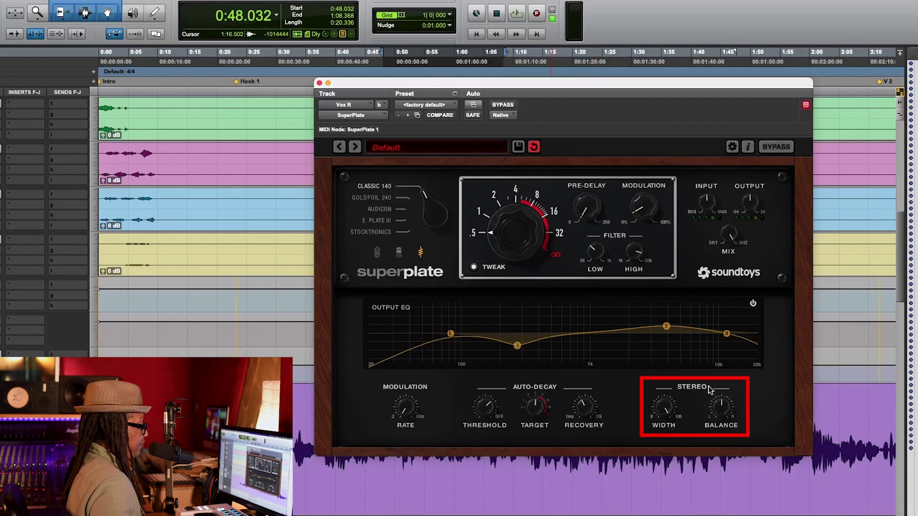
Narrow the reverb's stereo width and shift its balance slightly to the left.
mouse_move(665, 408)
mouse_down()
mouse_move(676, 400)
mouse_move(634, 461)
mouse_up()
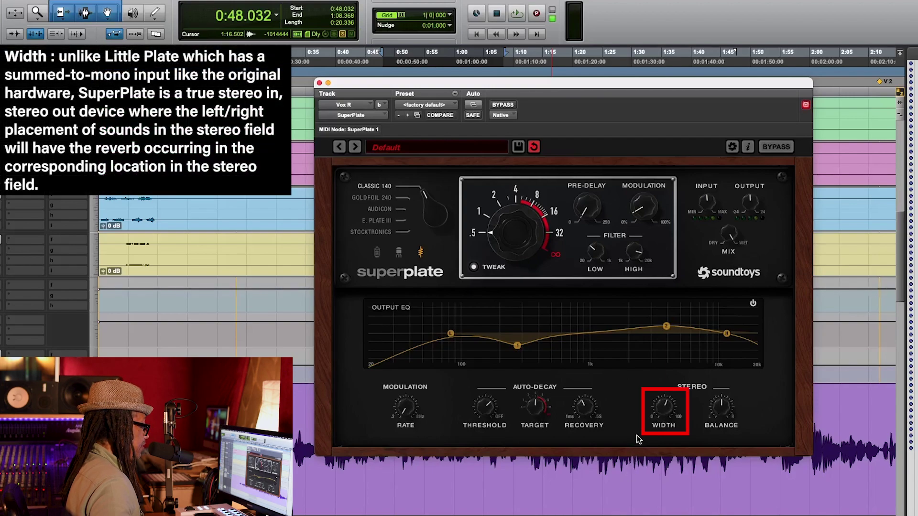
drag(646, 421, 661, 397)
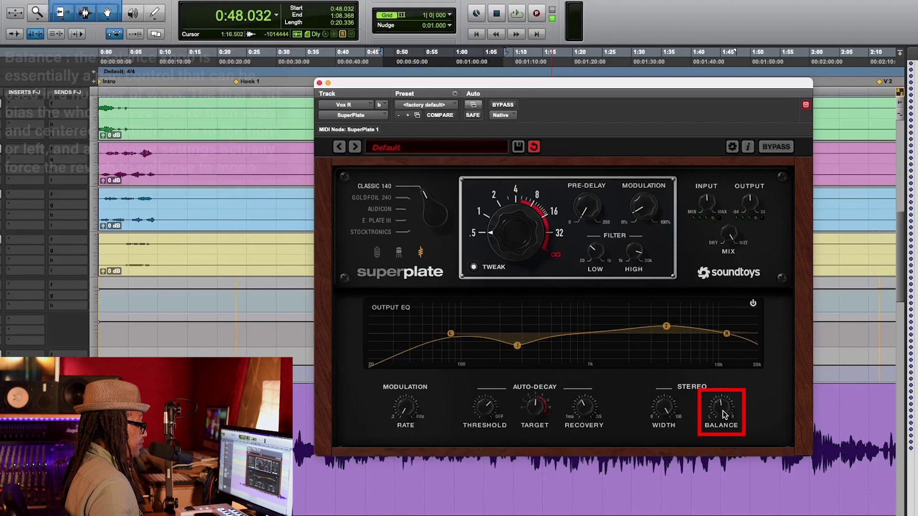
drag(725, 409, 725, 382)
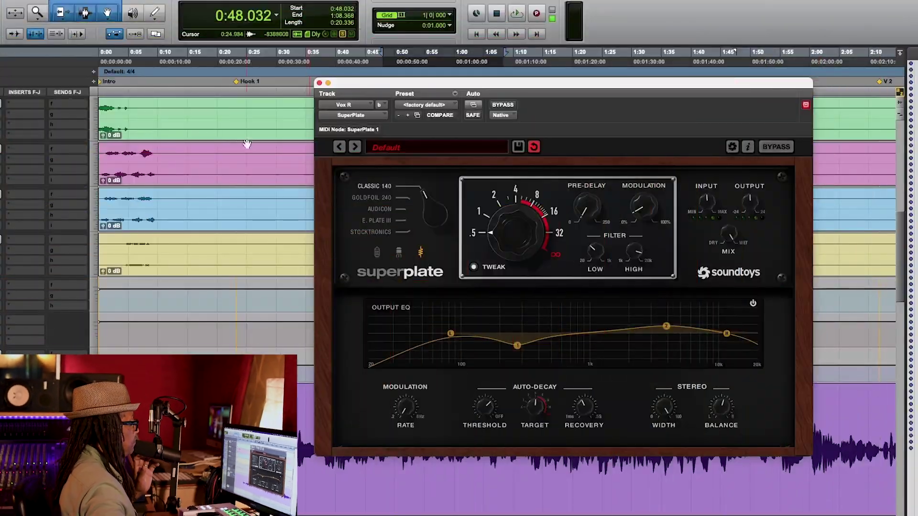
Load the 05 Vocals > Ballad Vocals preset, audition it on the vocal, then stop playback.
click(465, 151)
mouse_move(440, 159)
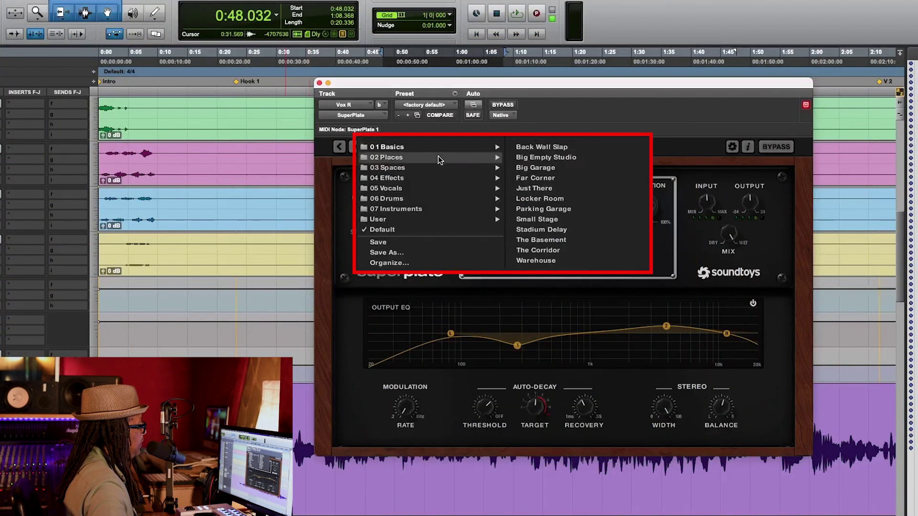
mouse_move(429, 188)
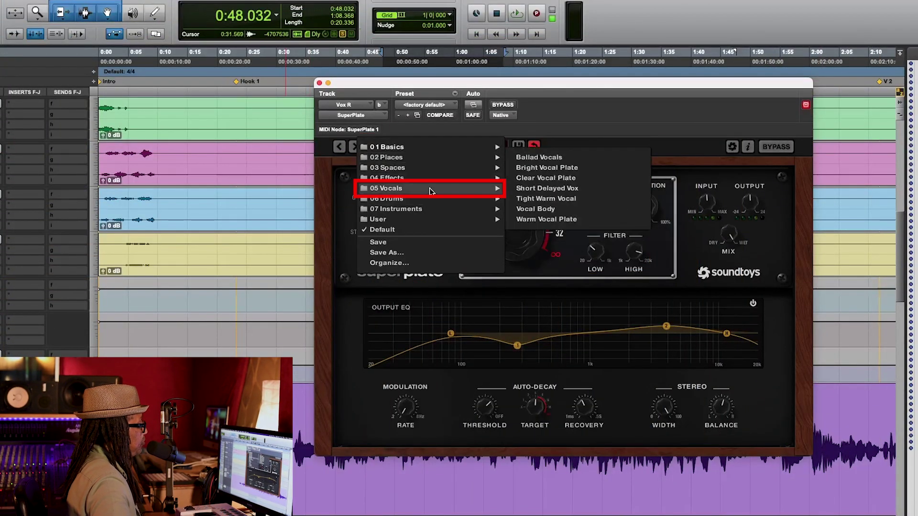
click(570, 158)
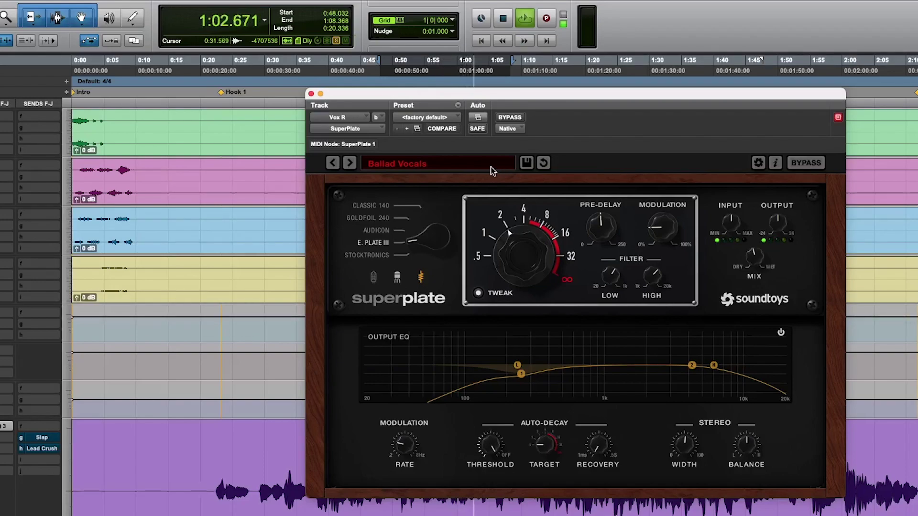
key(space)
Load the 05 Vocals > Bright Vocal Plate preset and audition it over two playback passes.
click(492, 167)
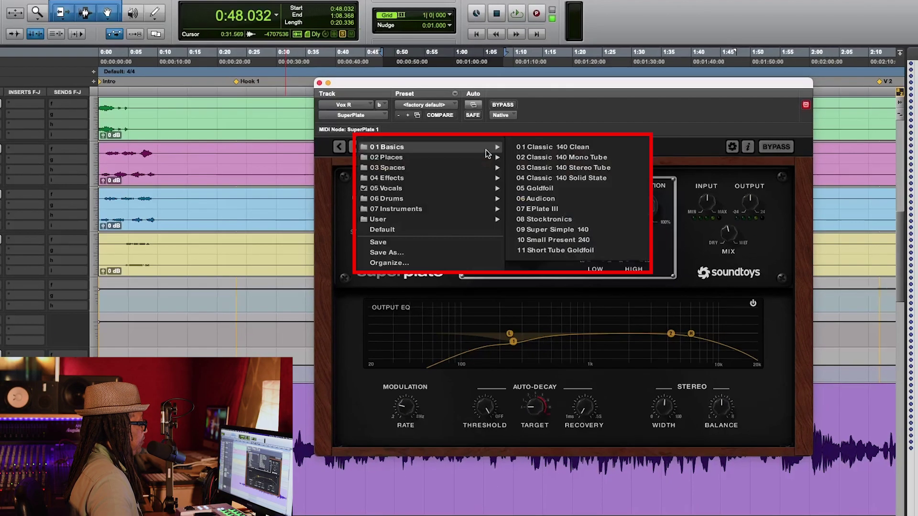
mouse_move(454, 188)
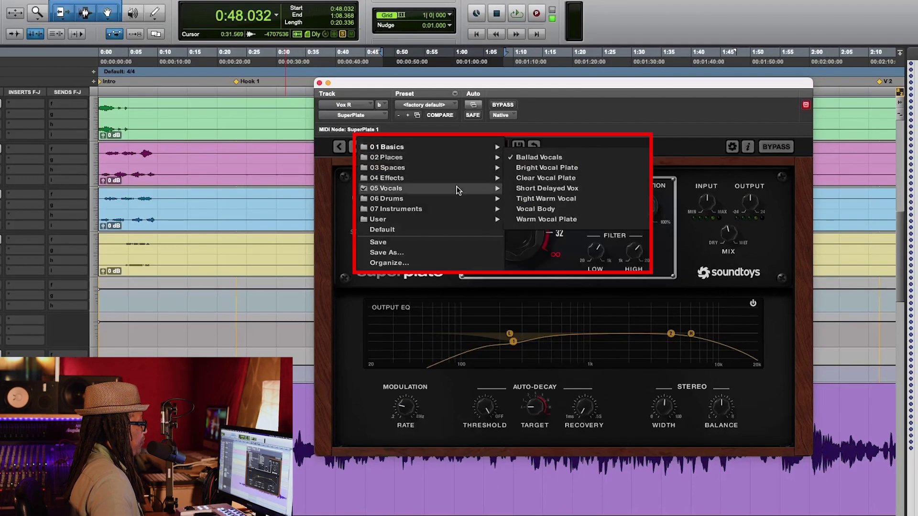
click(562, 169)
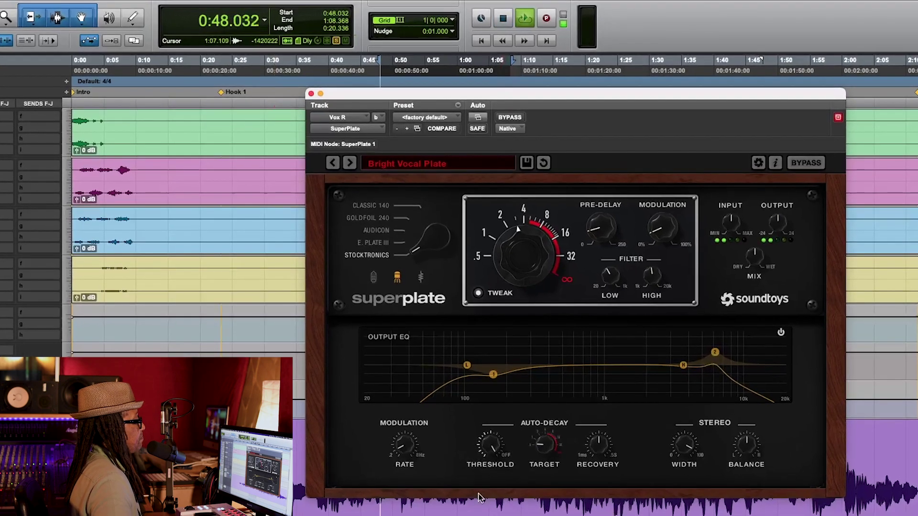
key(space)
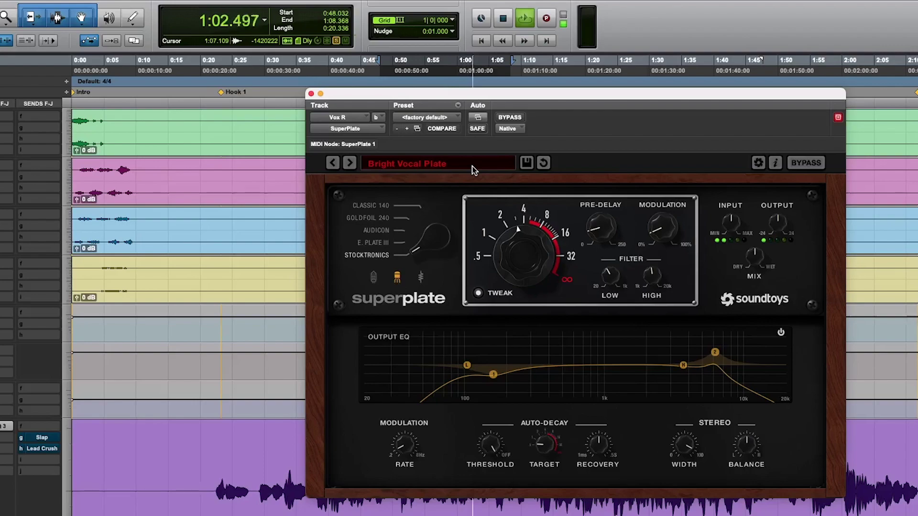
key(space)
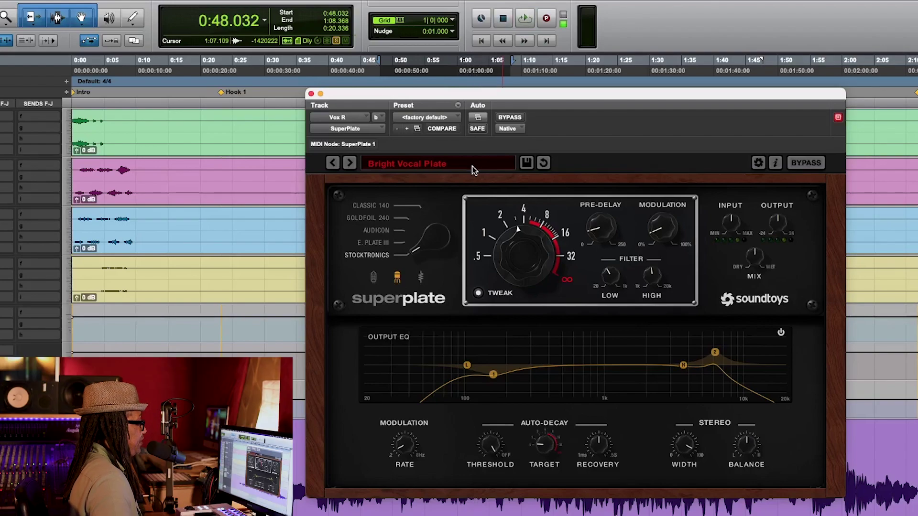
key(space)
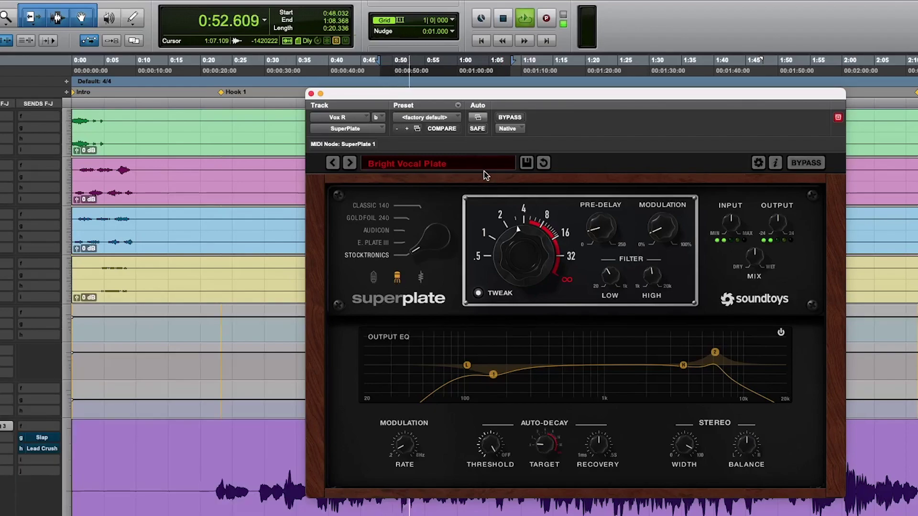
key(space)
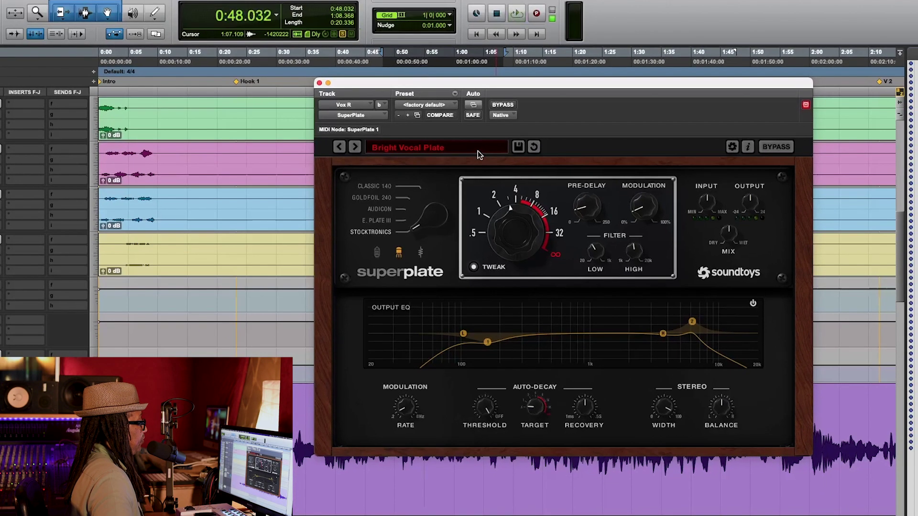
Load the 05 Vocals > Clear Vocal Plate preset and play the vocal through it.
click(481, 161)
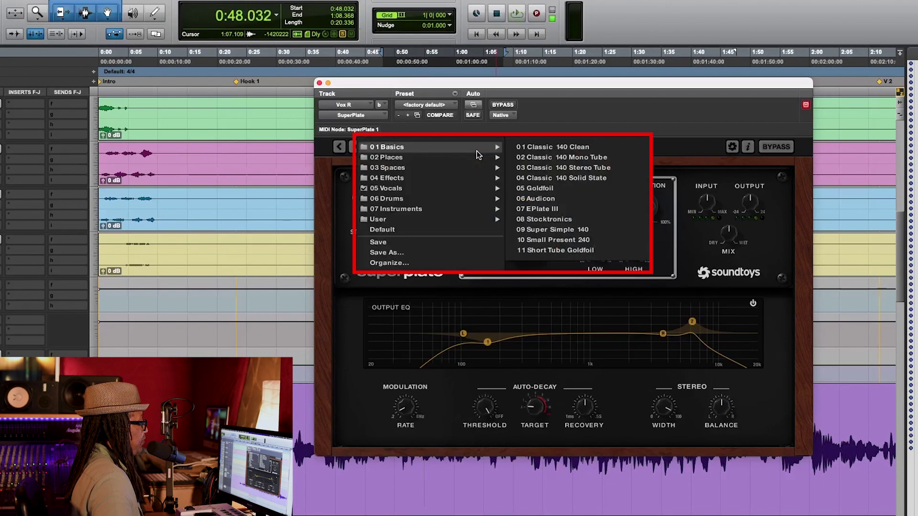
mouse_move(441, 188)
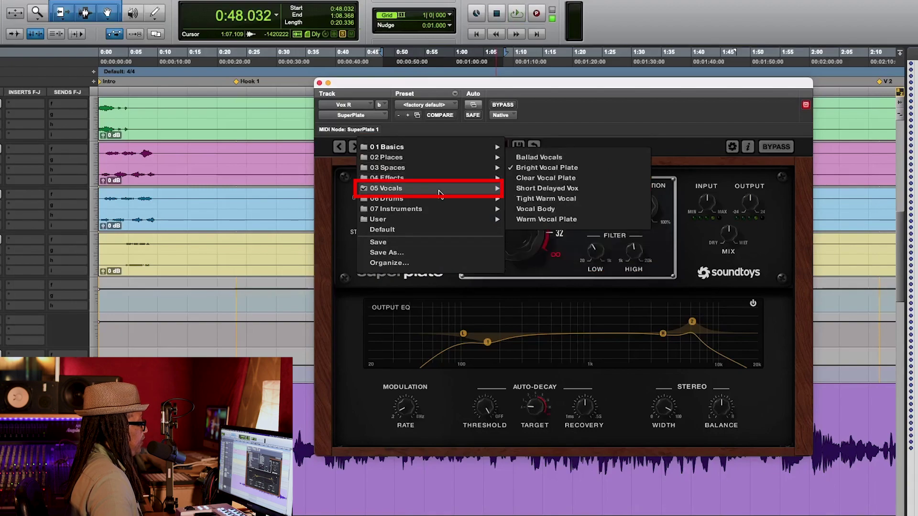
click(538, 178)
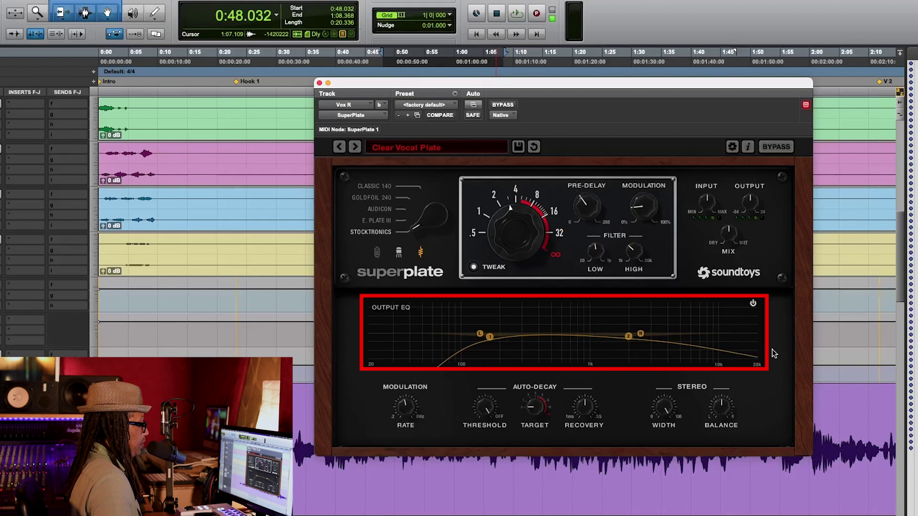
key(space)
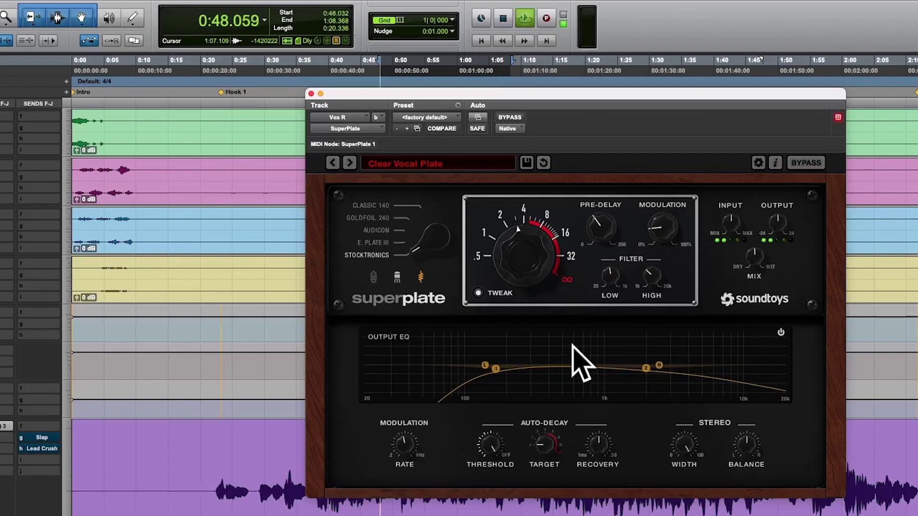
Stop playback and load the 05 Vocals > Short Delayed Vox preset on SuperPlate.
key(space)
click(484, 166)
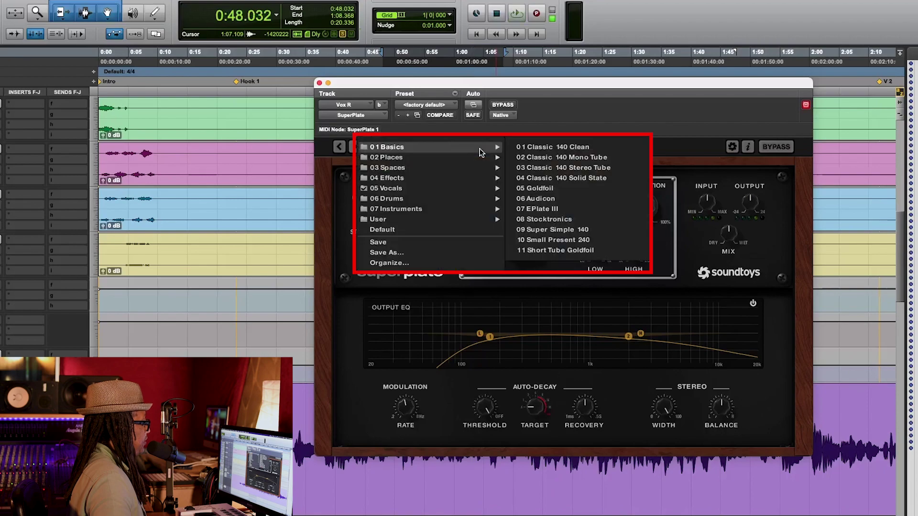
mouse_move(459, 189)
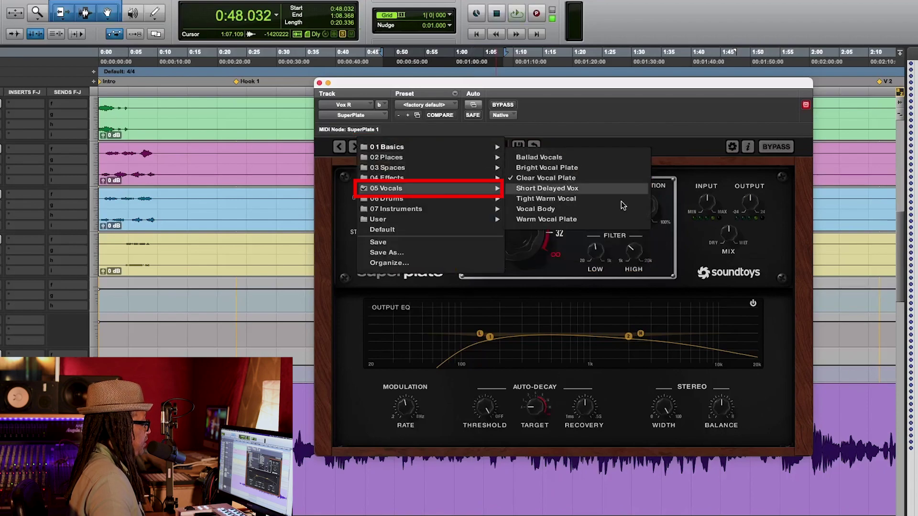
click(569, 189)
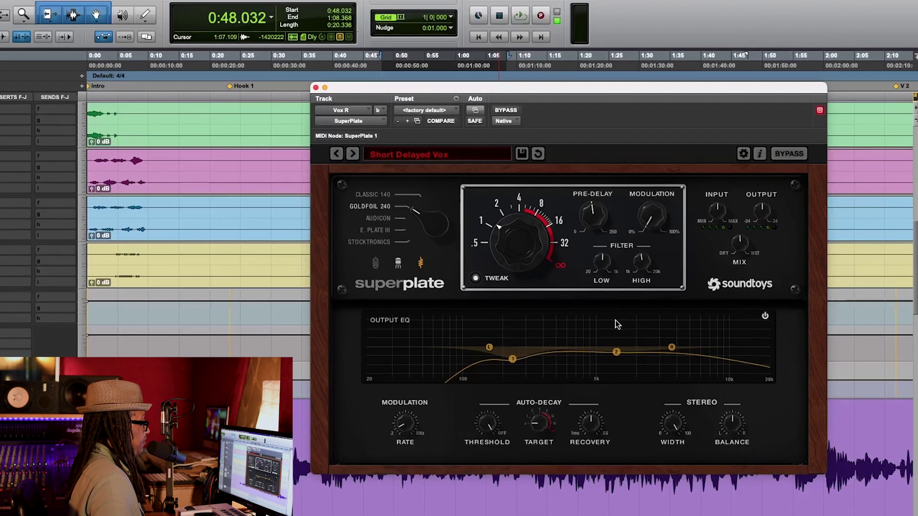
Audition the vocal while raising the Decay knob to about 2.
key(space)
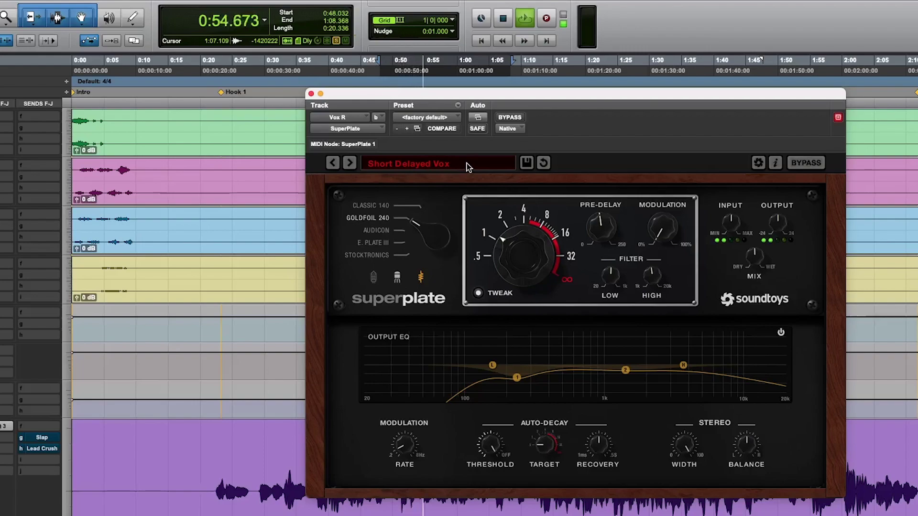
drag(529, 277, 514, 250)
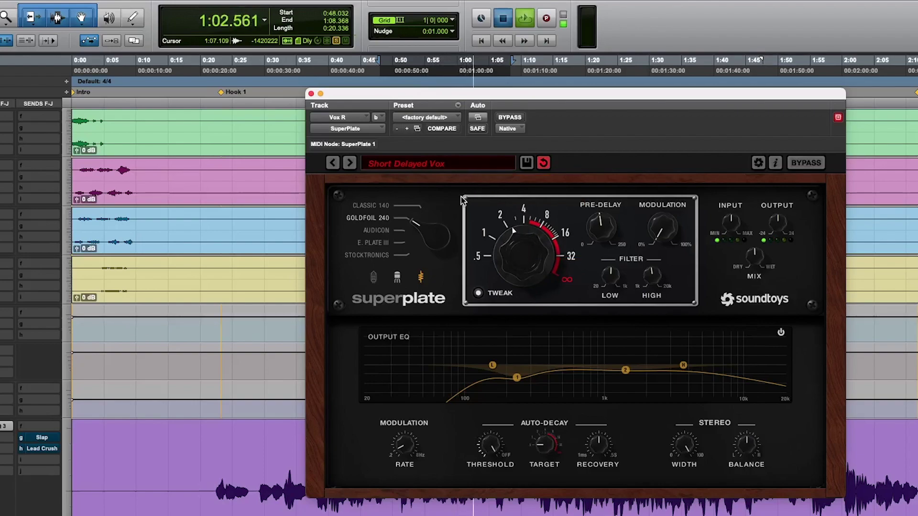
key(space)
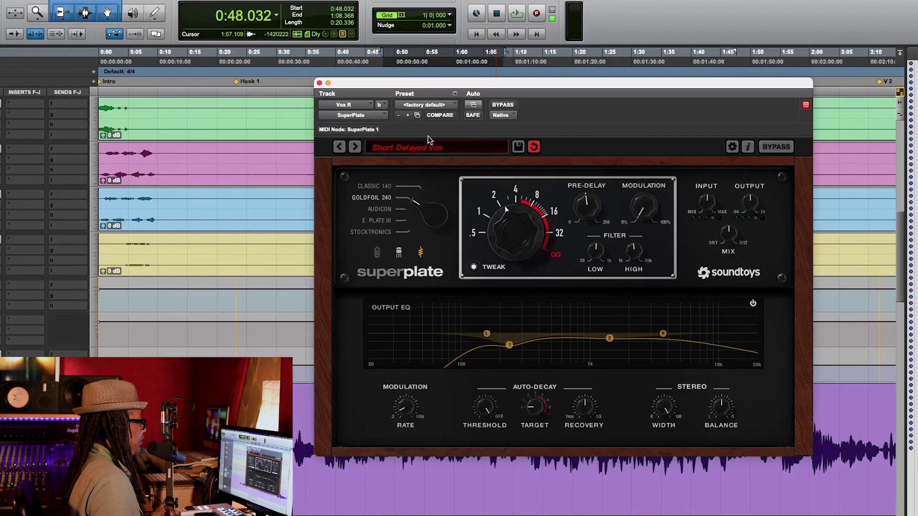
Load the 05 Vocals > Tight Warm Vocal preset and play the vocal through it.
click(428, 141)
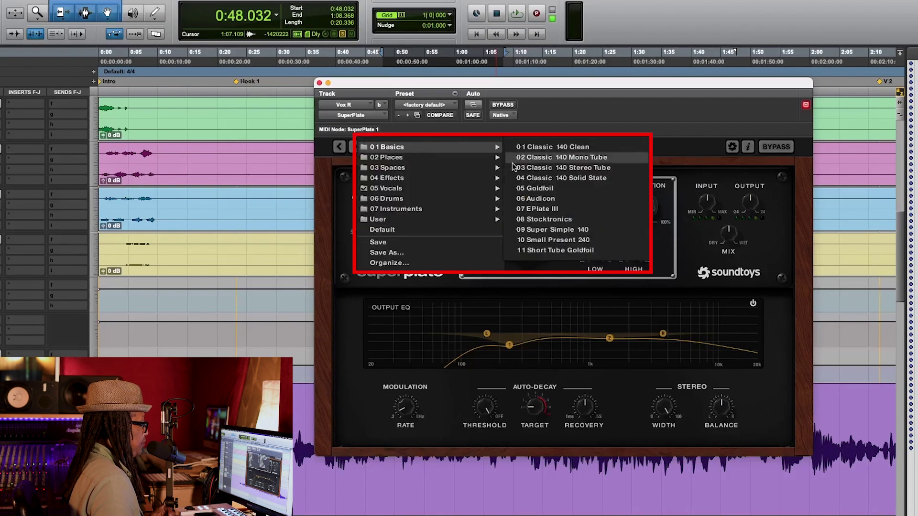
mouse_move(432, 186)
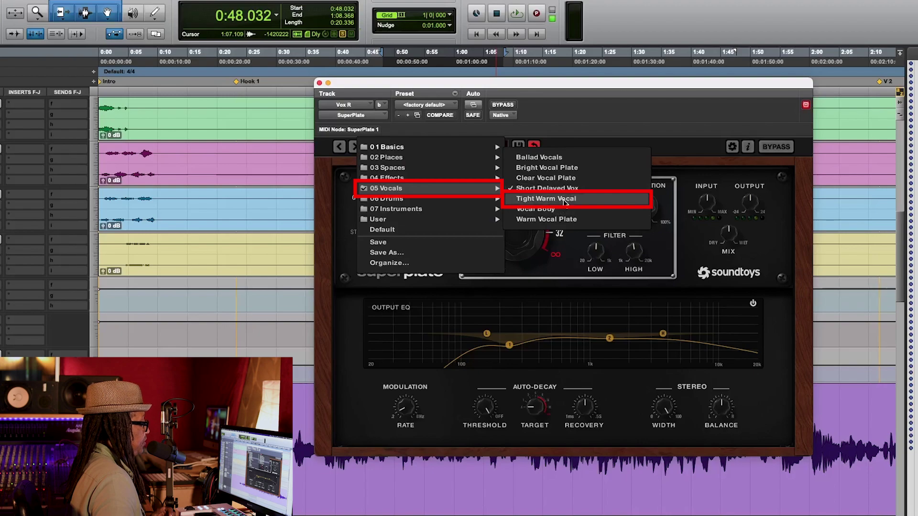
click(563, 200)
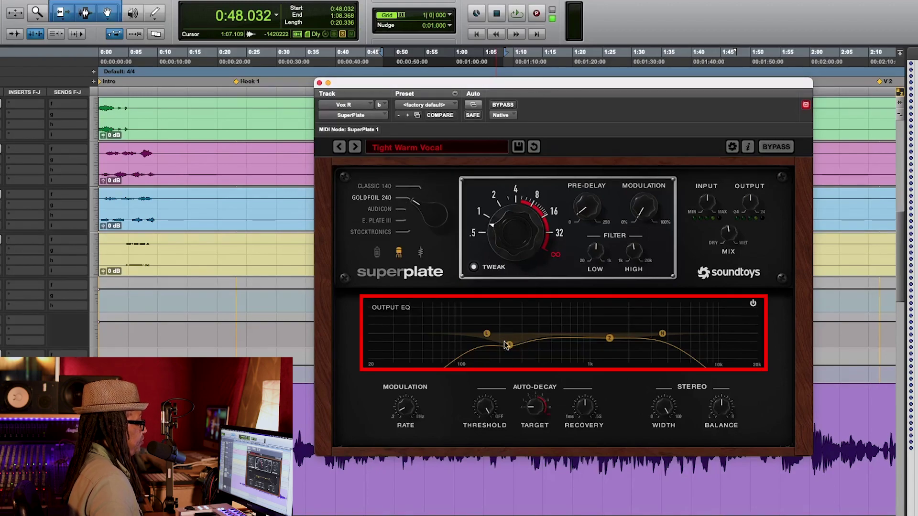
key(space)
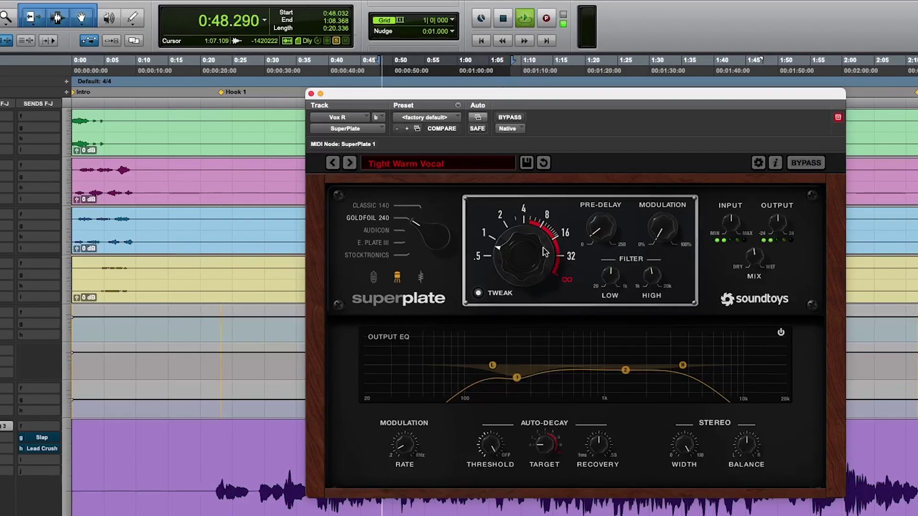
Stop playback, load the 05 Vocals > Vocal Body preset, and play the vocal through it.
key(space)
click(466, 162)
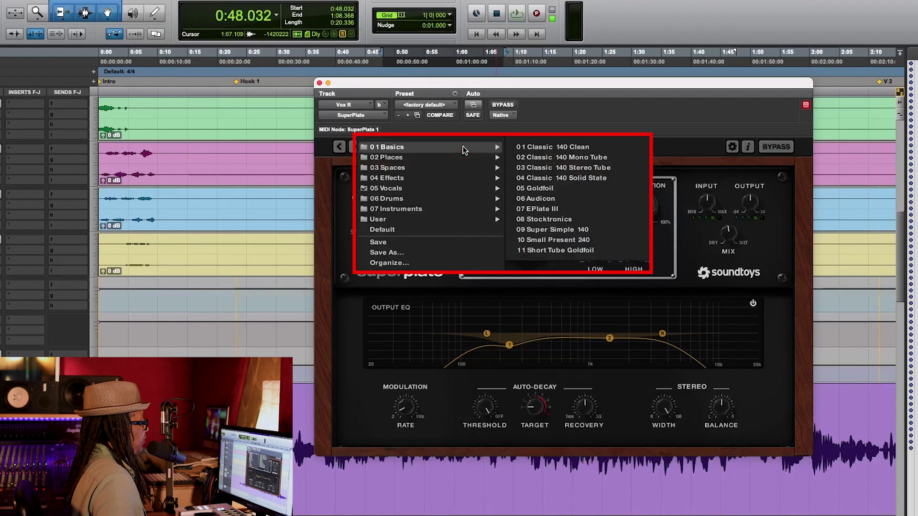
mouse_move(441, 196)
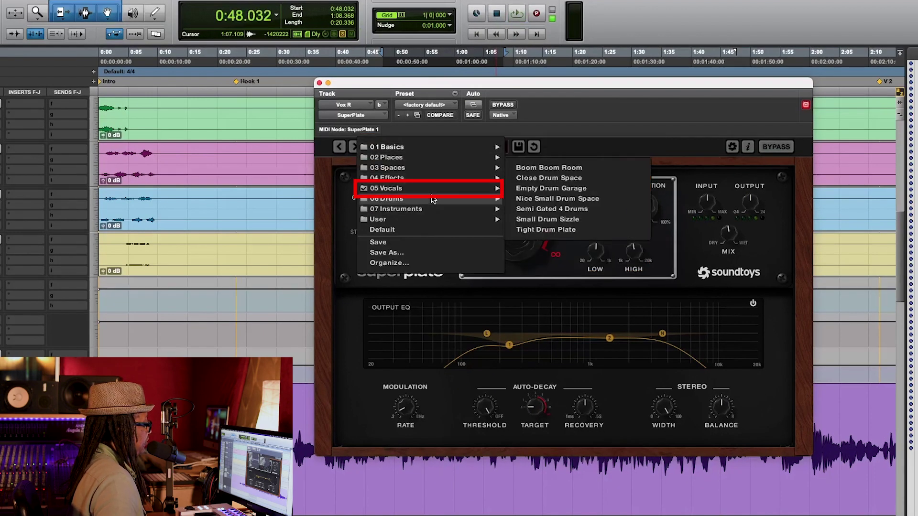
click(558, 212)
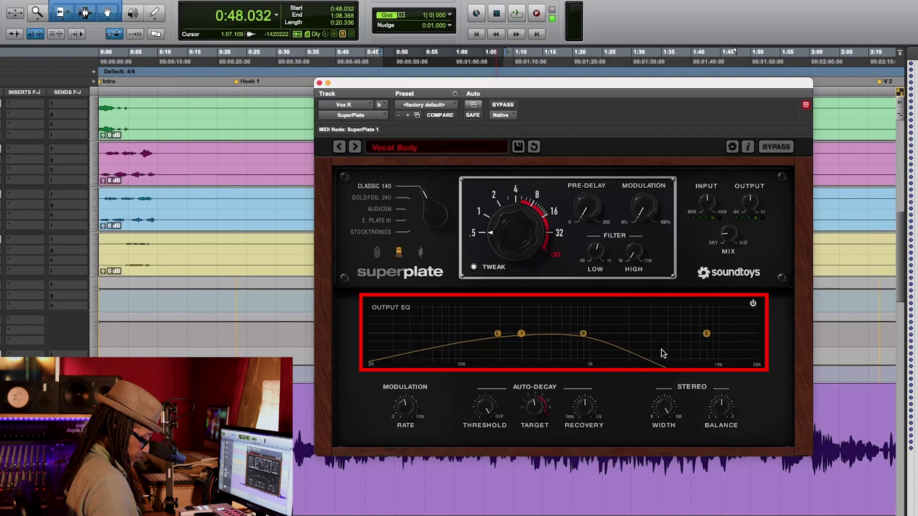
key(space)
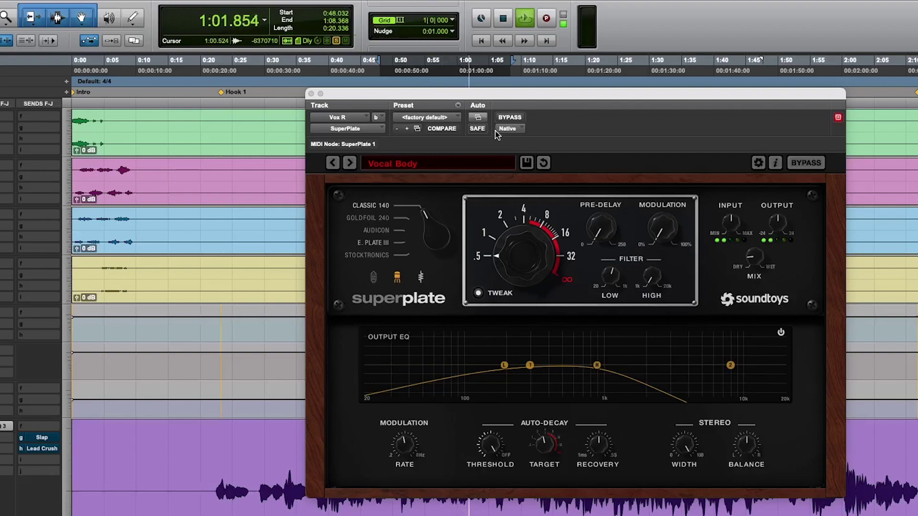
Load the 05 Vocals > Warm Vocal Plate preset and audition the vocal through it.
key(space)
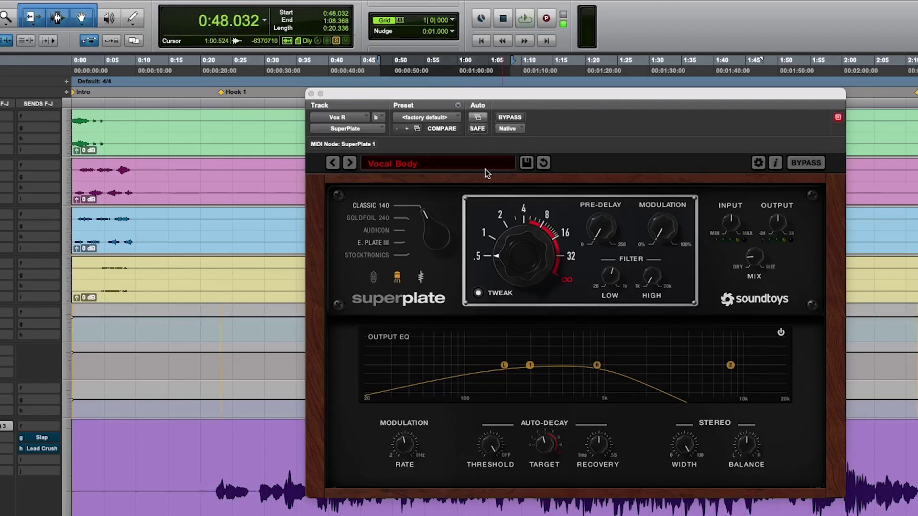
click(486, 169)
mouse_move(451, 211)
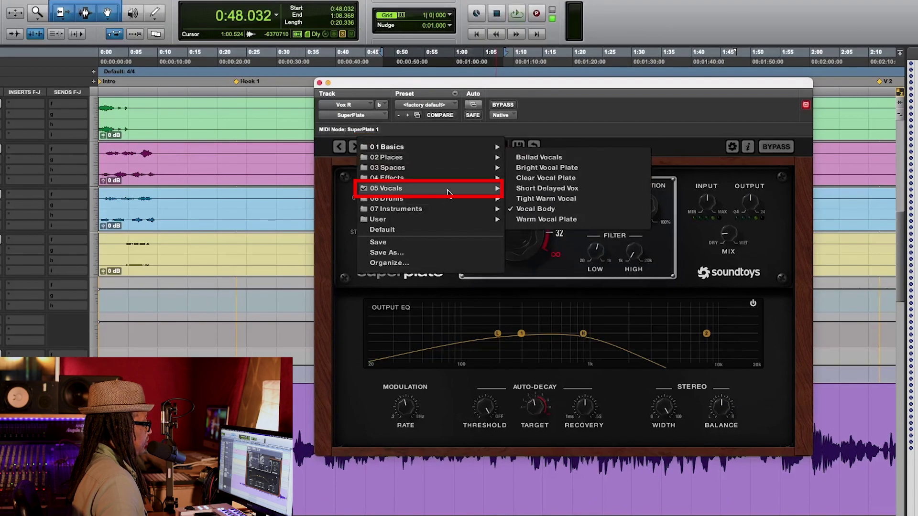
click(555, 221)
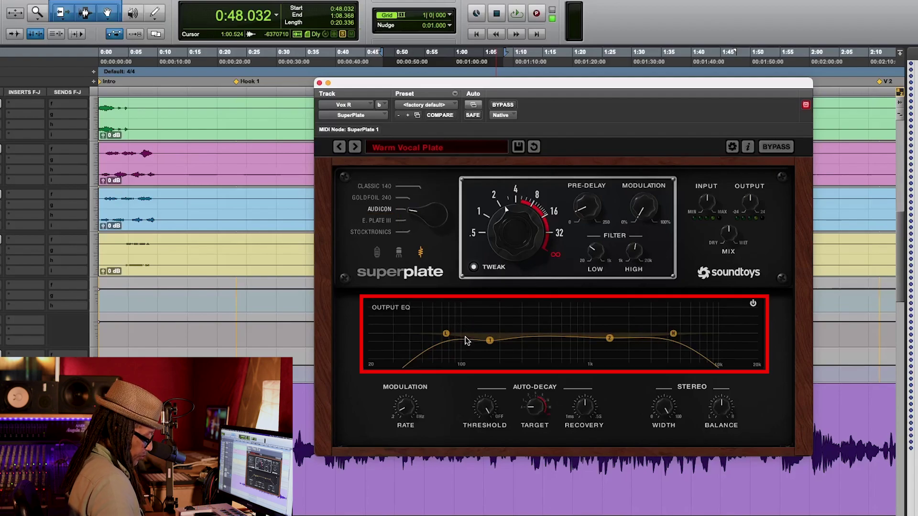
key(space)
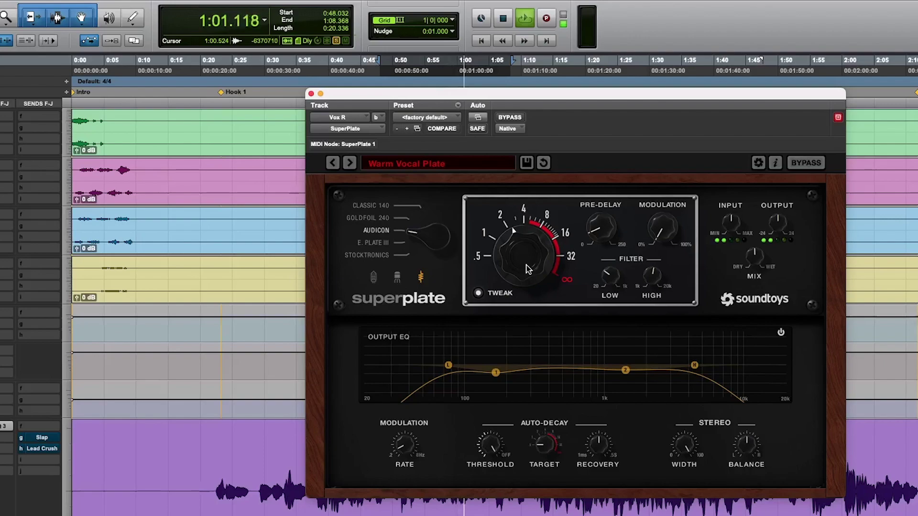
key(space)
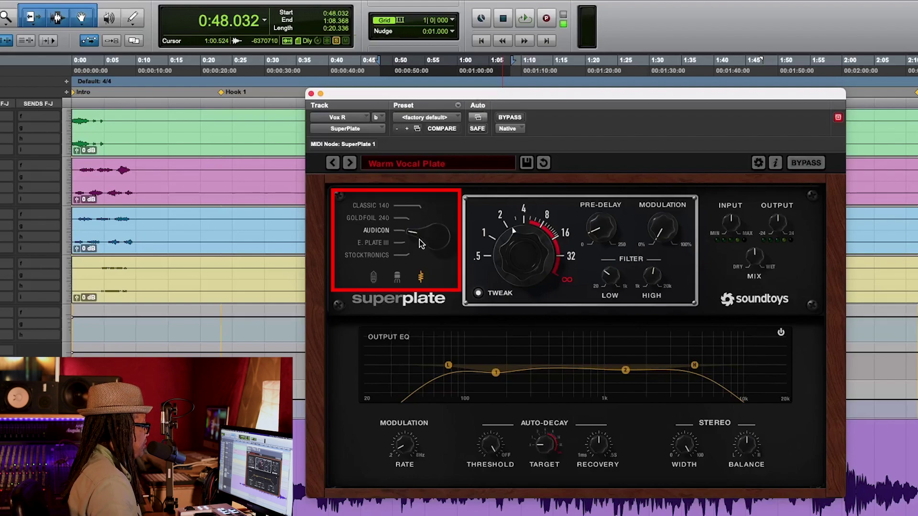
Change the plate model, raise Auto-Decay Threshold, and pull Decay down toward 1.
drag(419, 244, 409, 219)
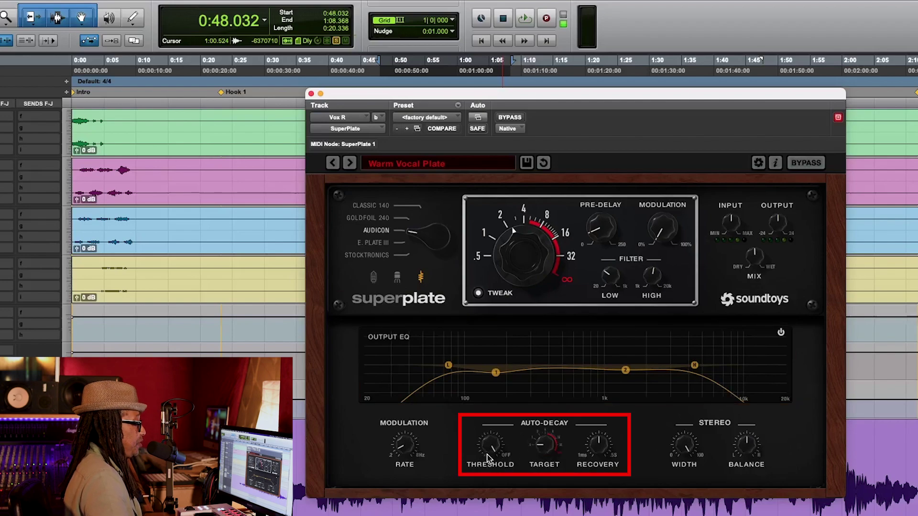
drag(488, 459, 484, 477)
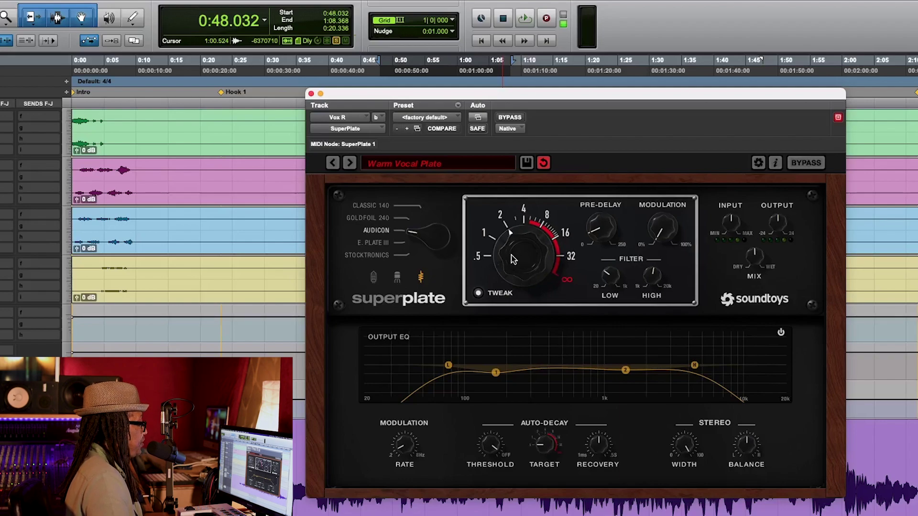
drag(512, 258, 508, 273)
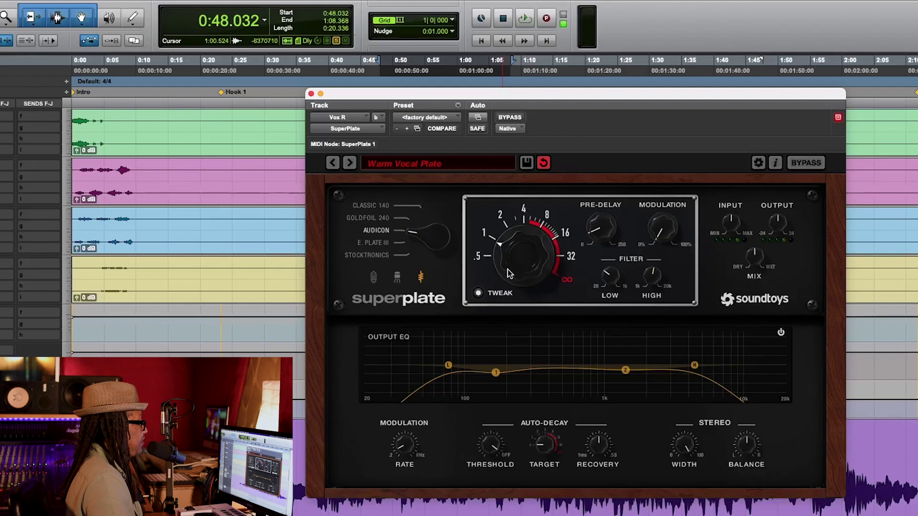
Browse the 04 Effects, 07 Instruments and 06 Drums categories in SuperPlate's preset list.
click(459, 161)
mouse_move(426, 206)
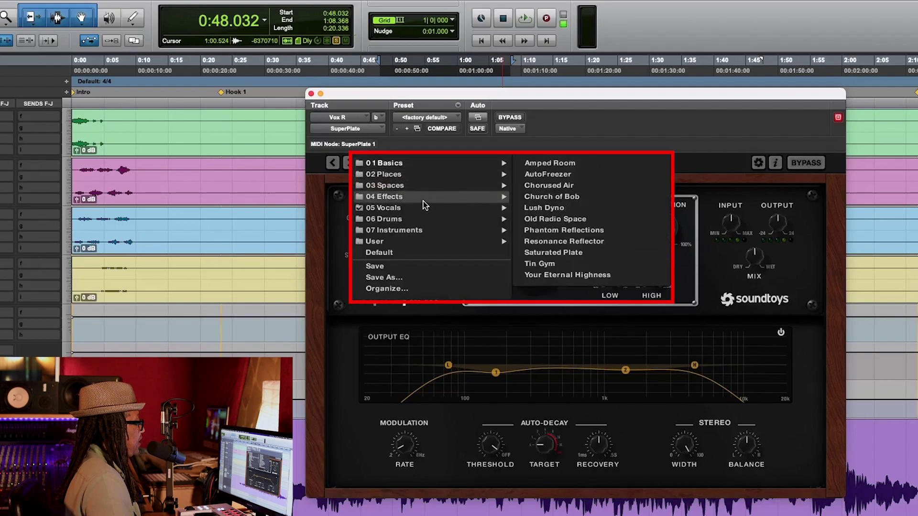
mouse_move(420, 221)
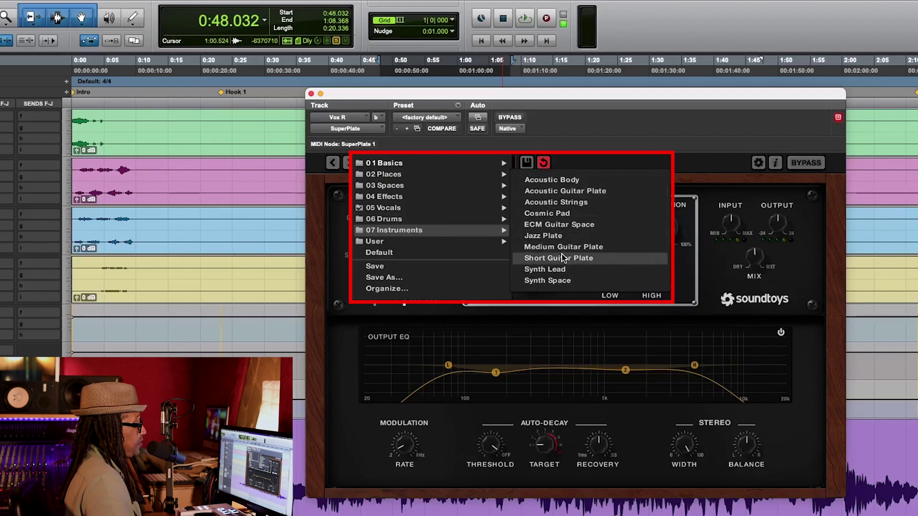
mouse_move(358, 223)
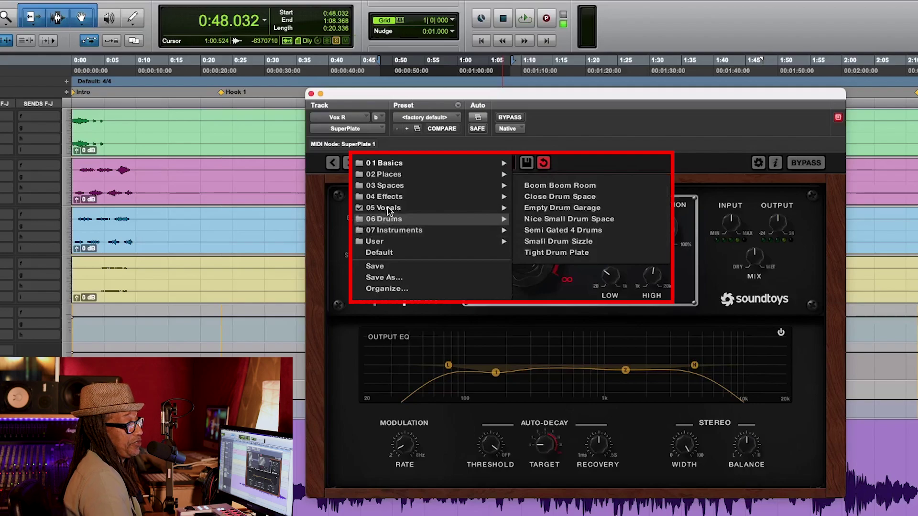